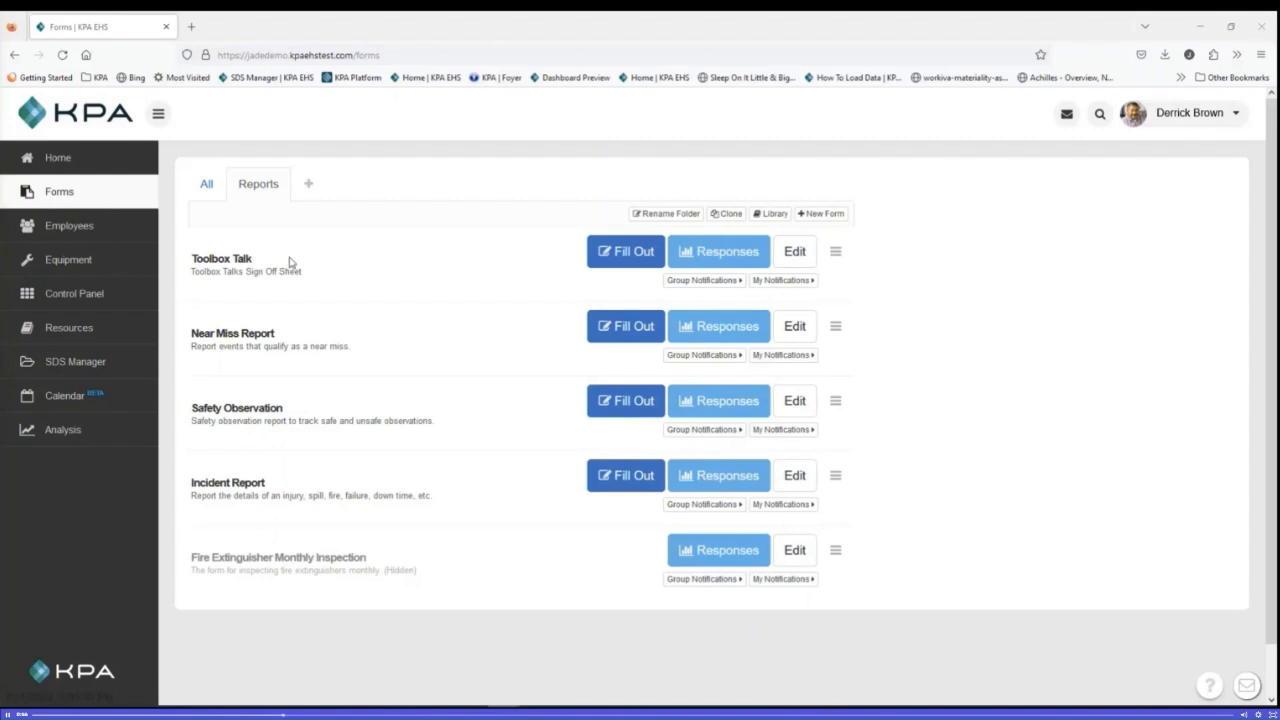
Step: Open the Toolbox Talk form for editing, allow location access and dismiss the demo expiry banner
left_click(806, 253)
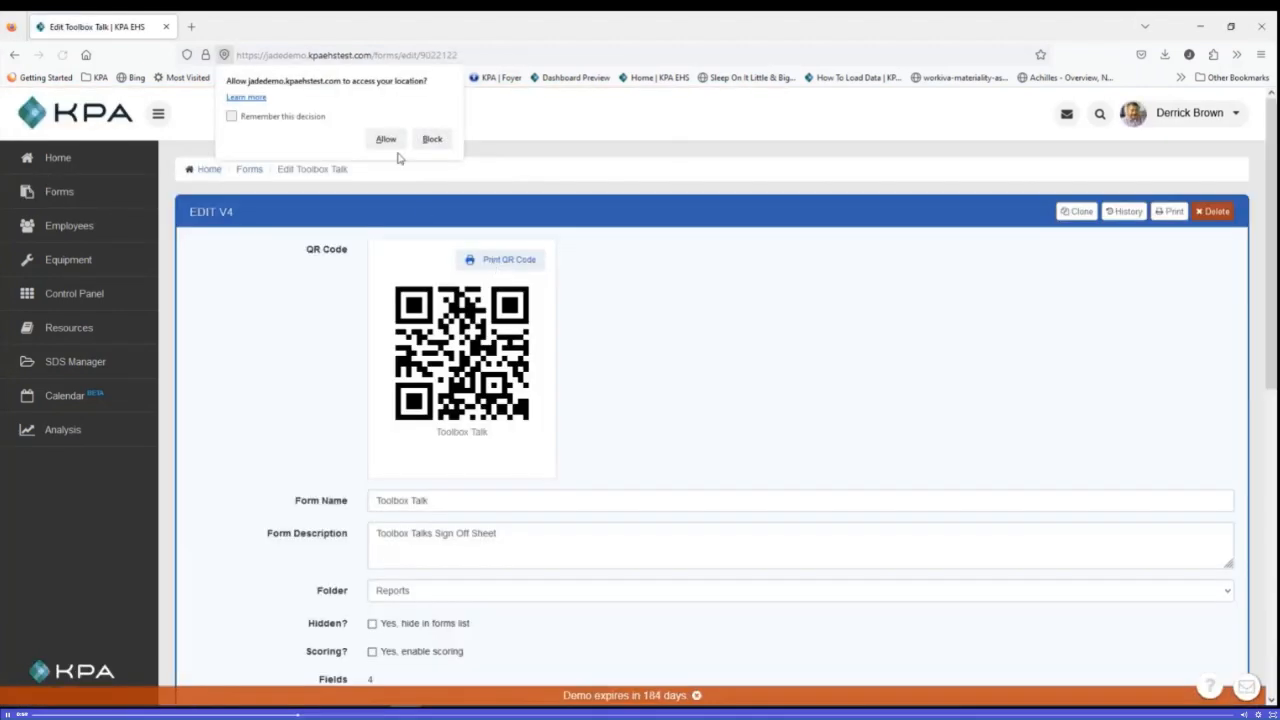
left_click(388, 140)
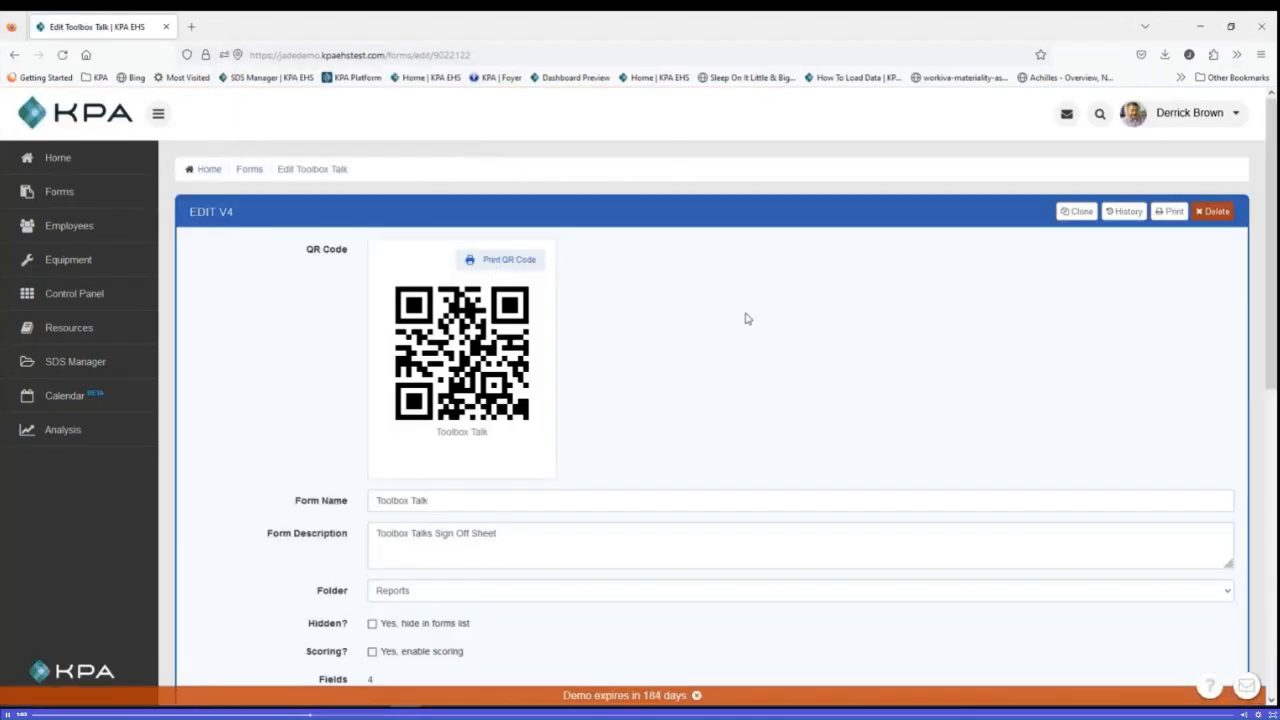
scroll(748, 334, "down", 2)
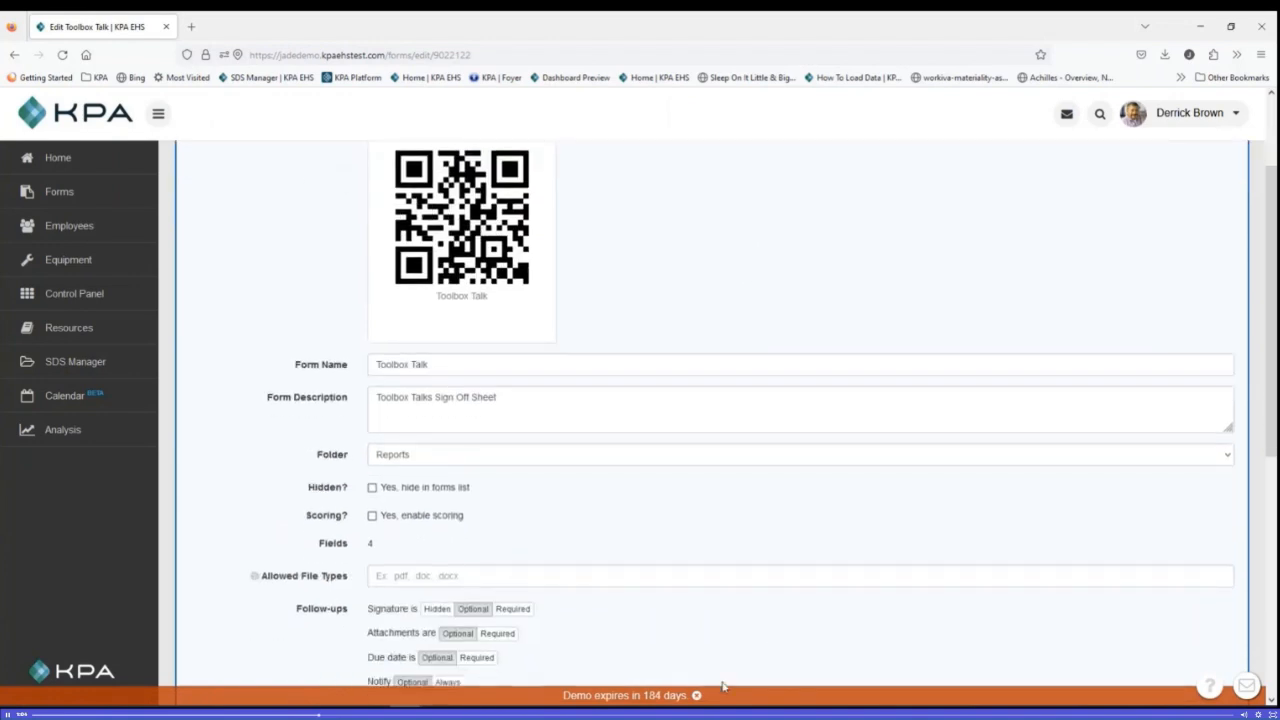
left_click(697, 695)
Step: Add an Attachments field titled "Document Reviewed" below the Participants field
scroll(706, 566, "down", 5)
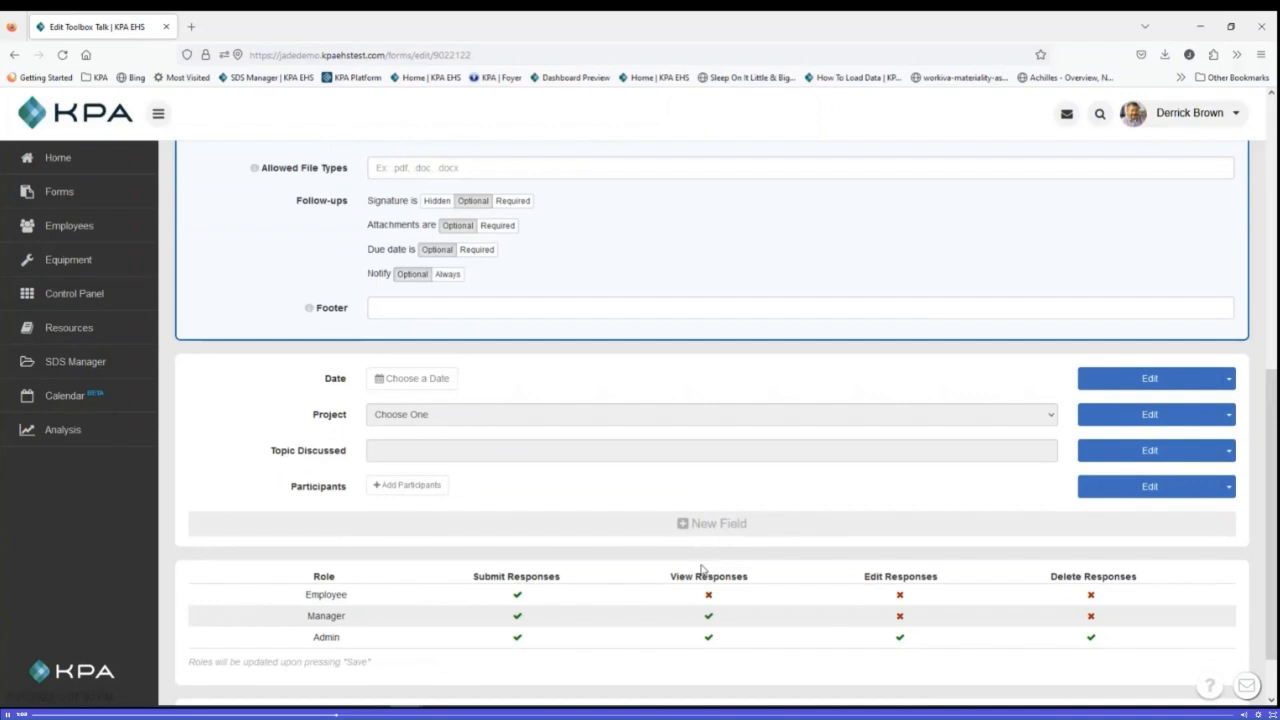
scroll(702, 570, "down", 1)
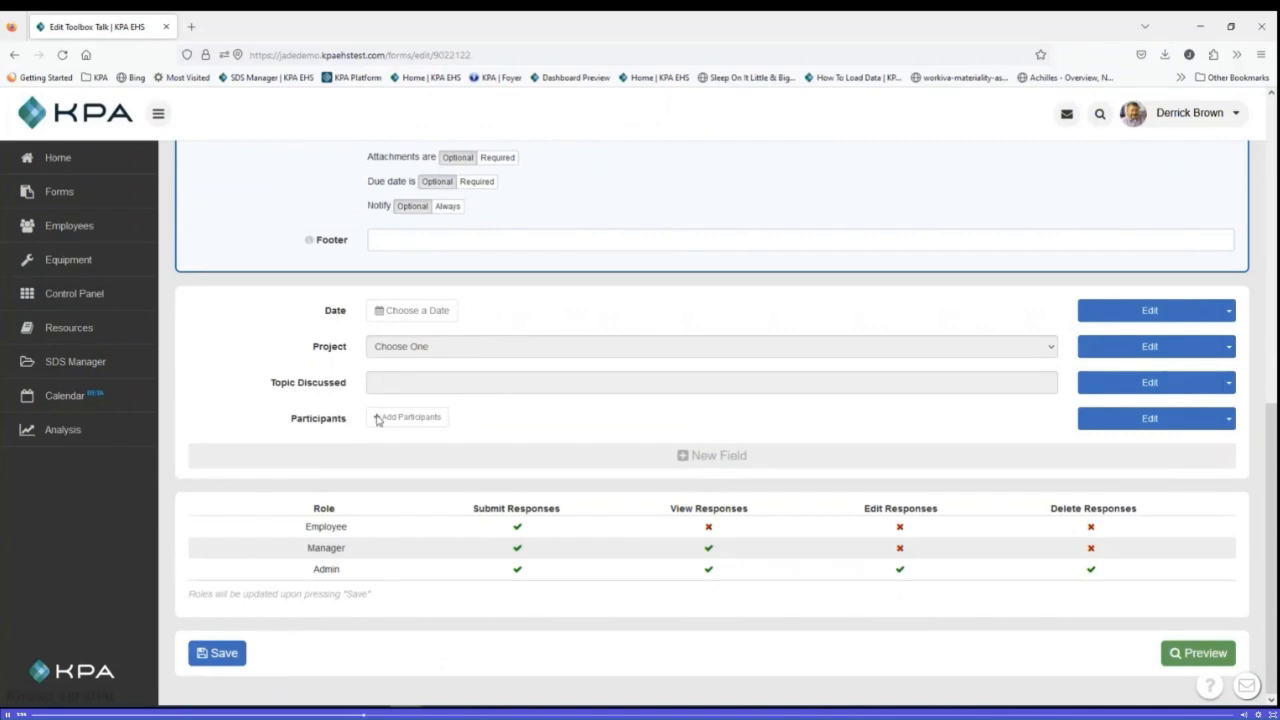
left_click(1230, 420)
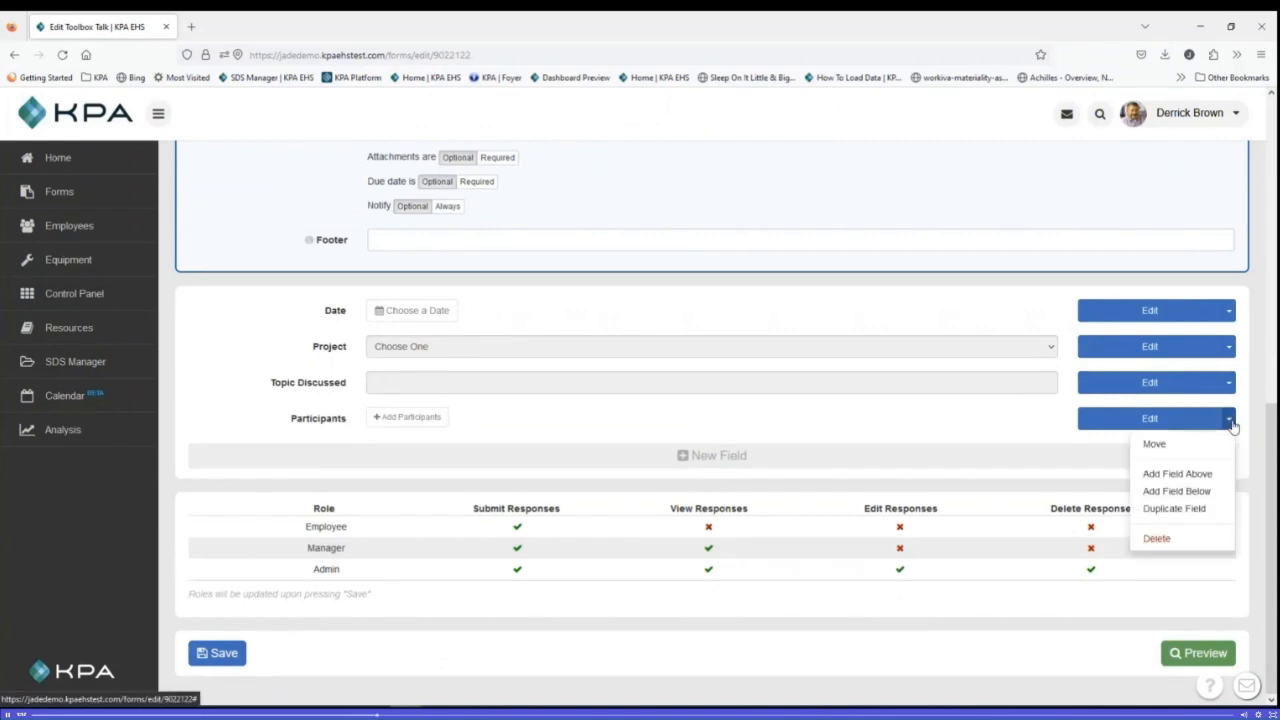
left_click(1210, 494)
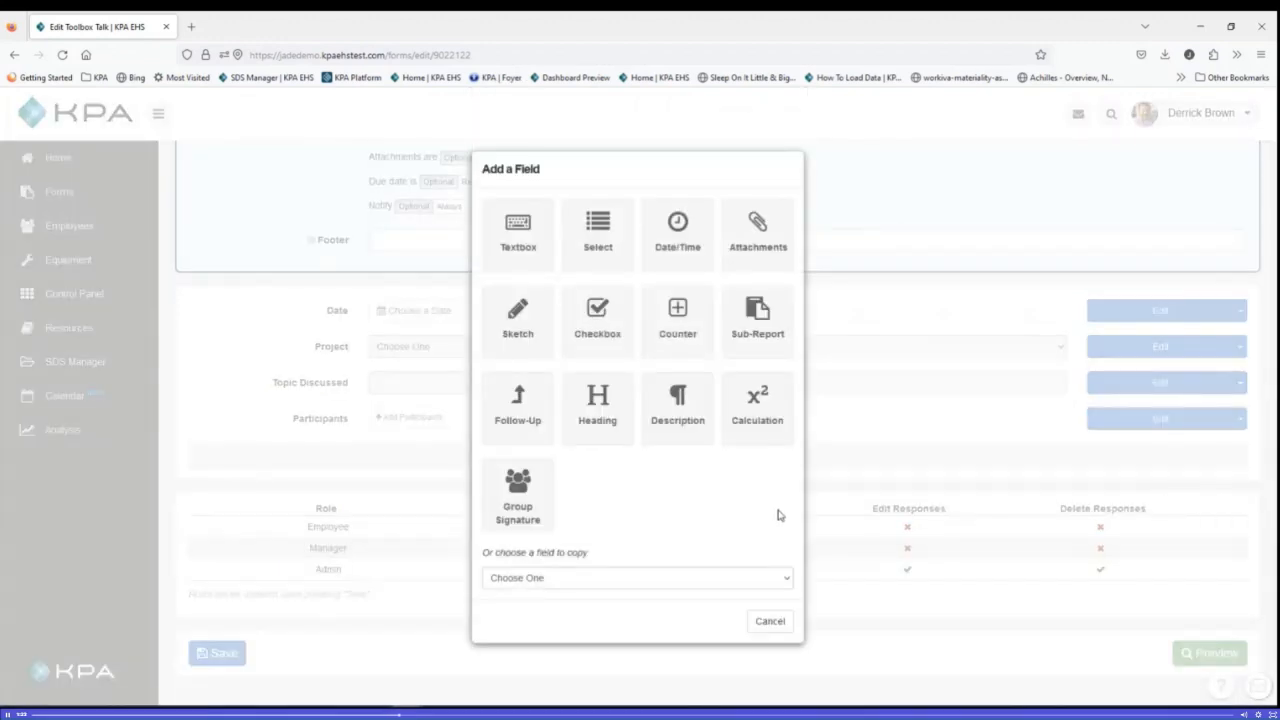
left_click(764, 262)
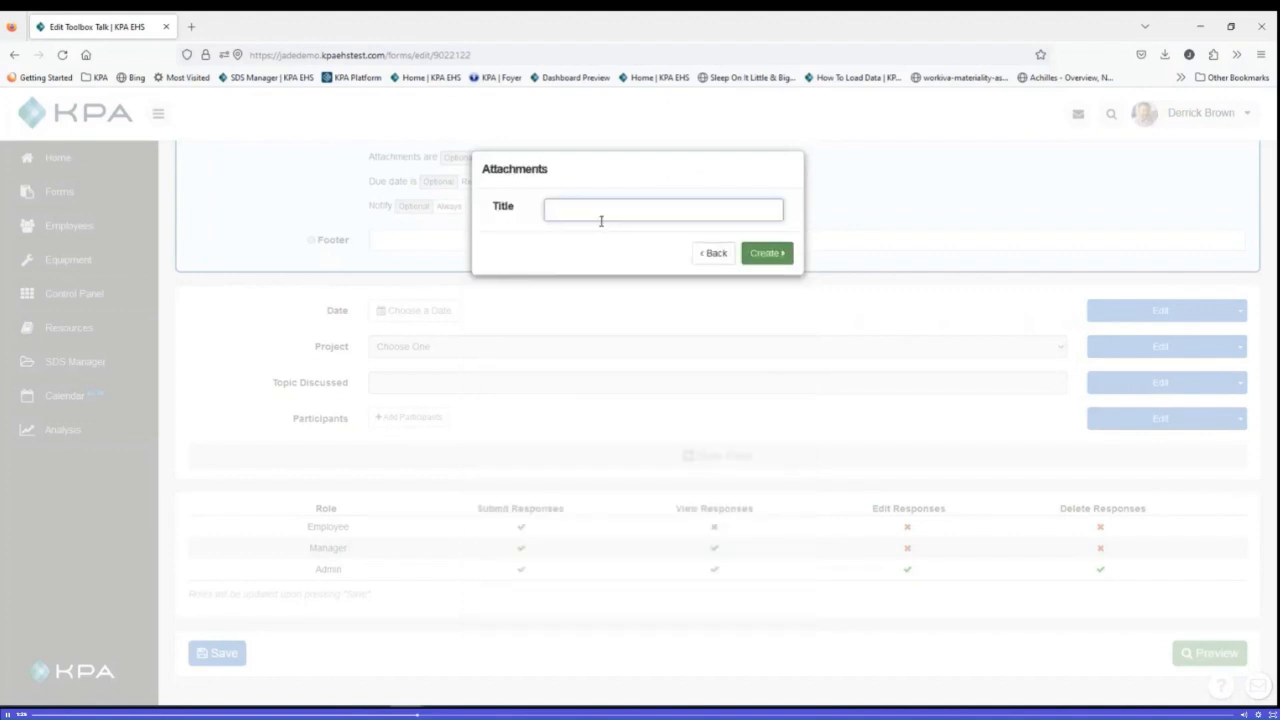
type("Document Reviewed")
left_click(766, 253)
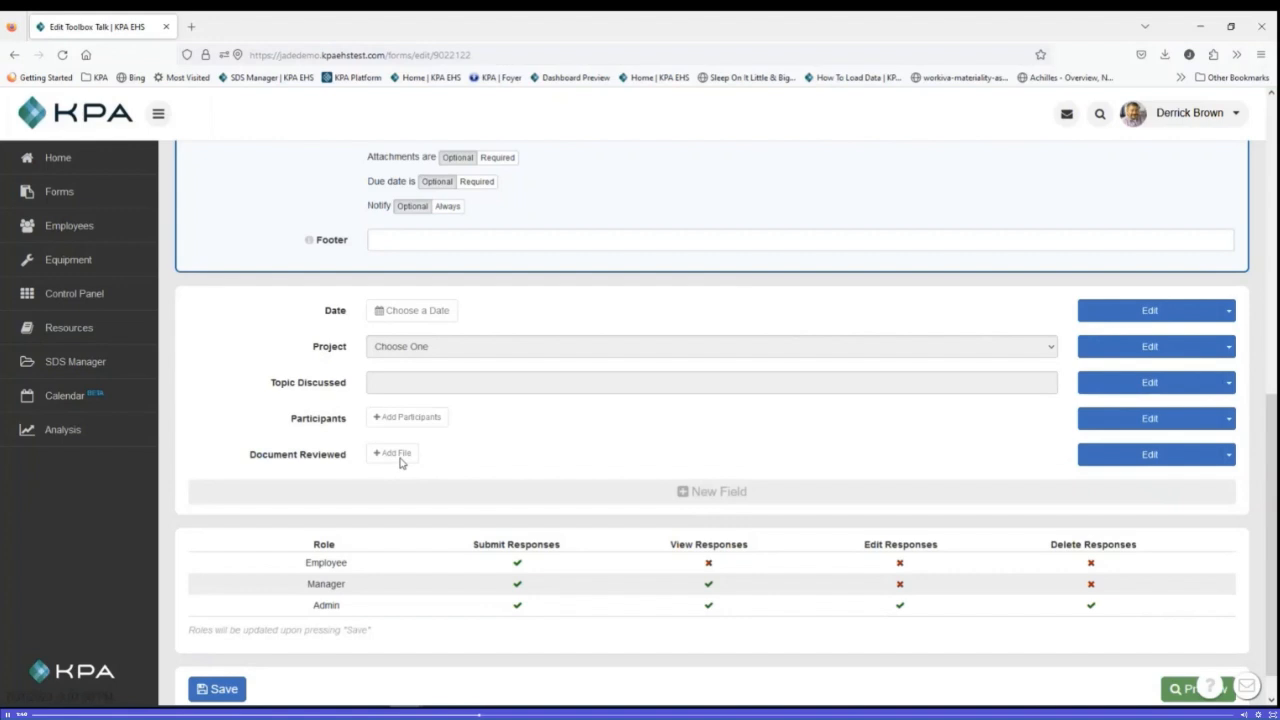
Step: Set the Document Reviewed field to select from the Resource Library, limited to the Health & Safety tag, and save the form
left_click(1128, 458)
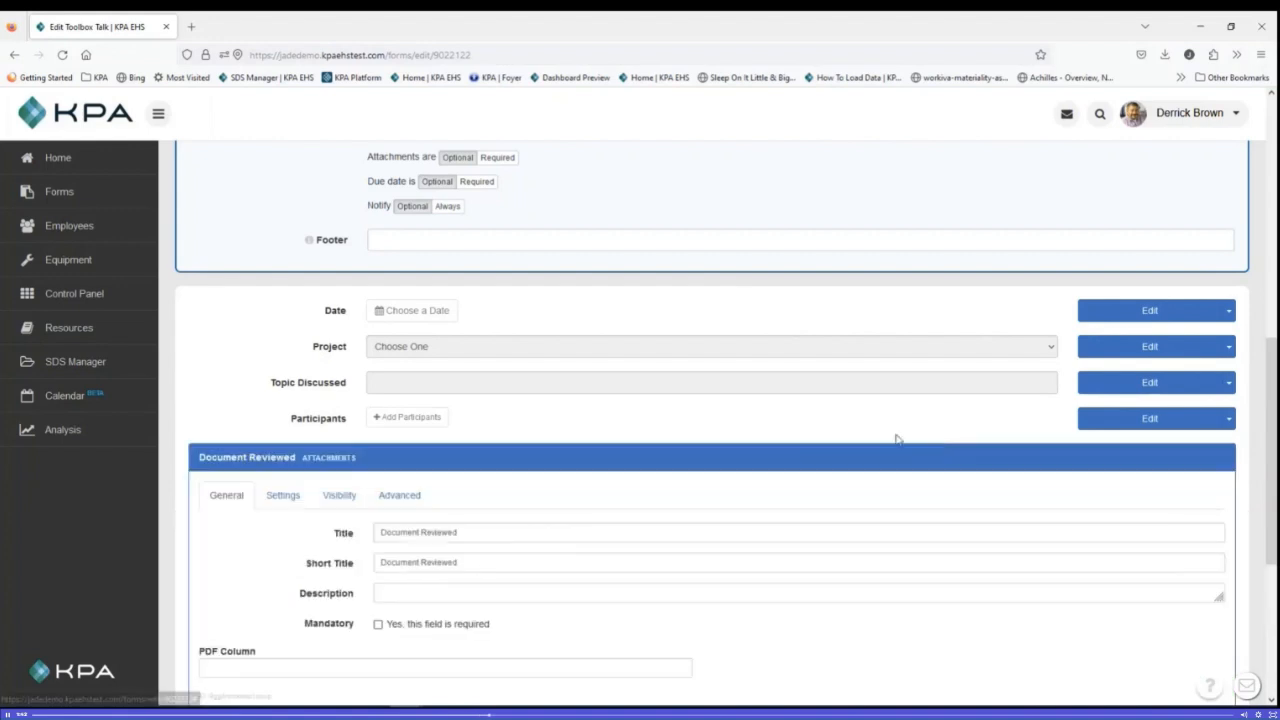
scroll(700, 420, "down", 1)
scroll(460, 390, "down", 1)
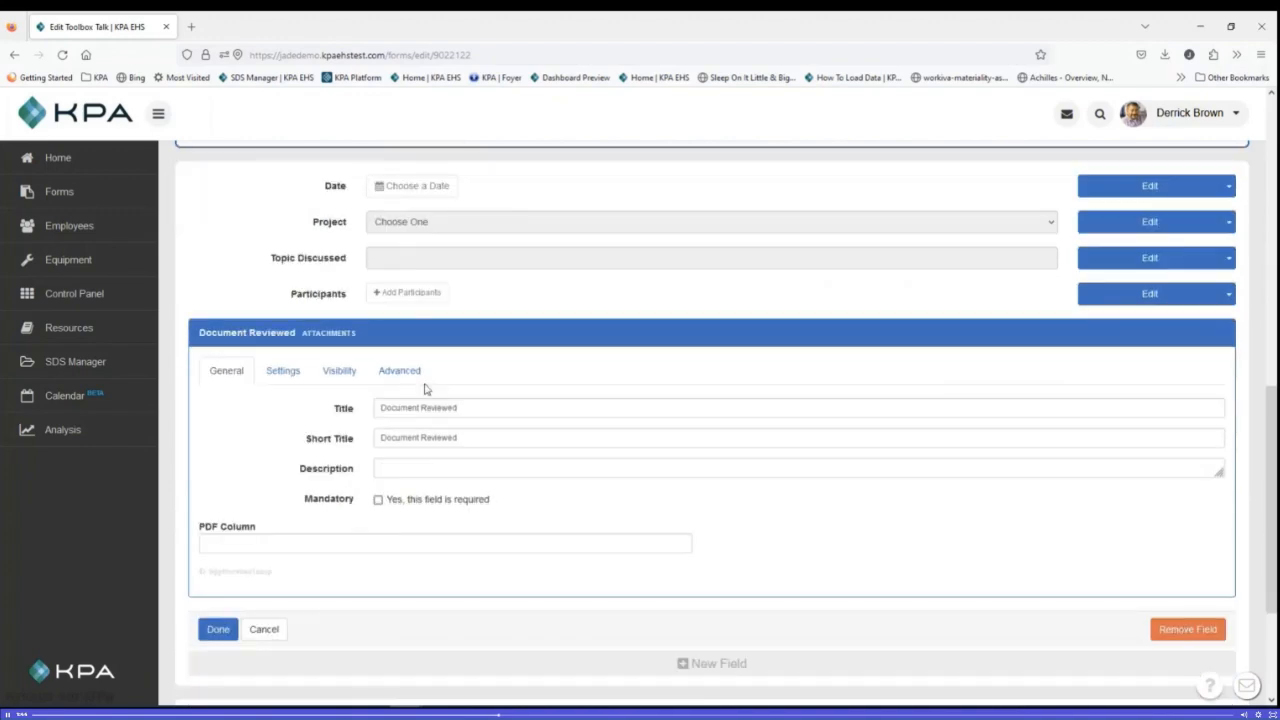
left_click(291, 362)
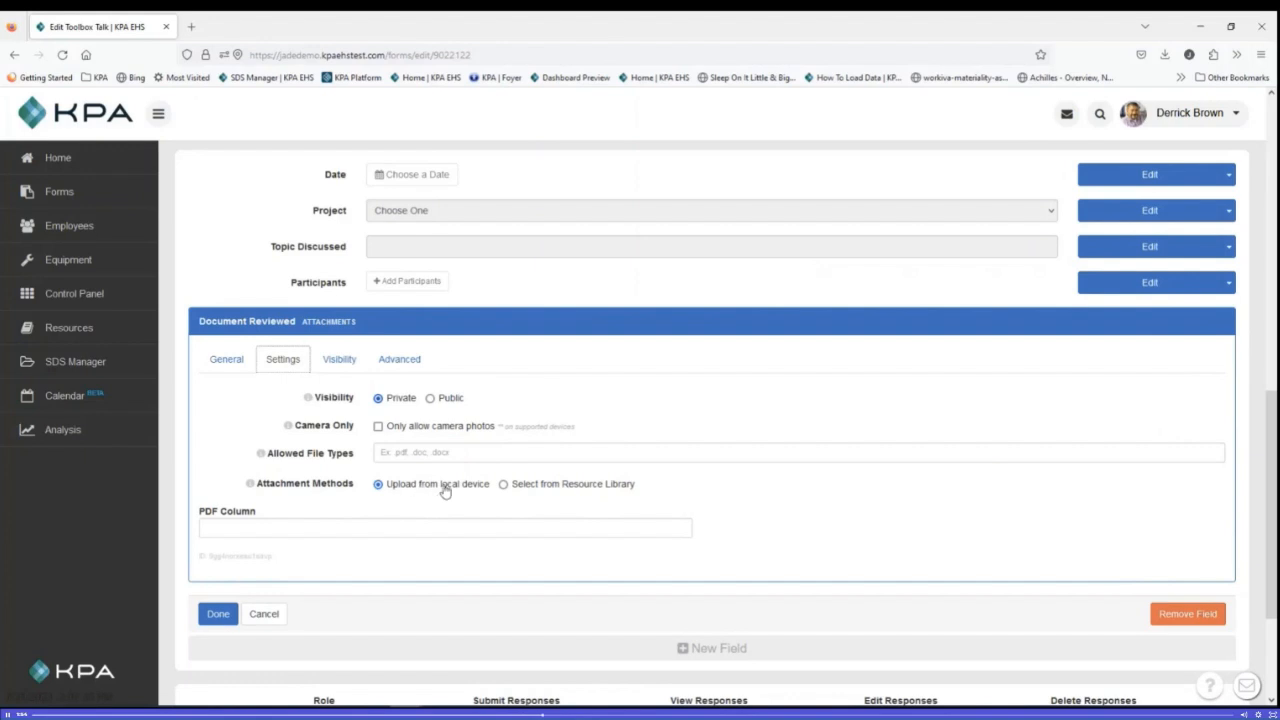
left_click(503, 485)
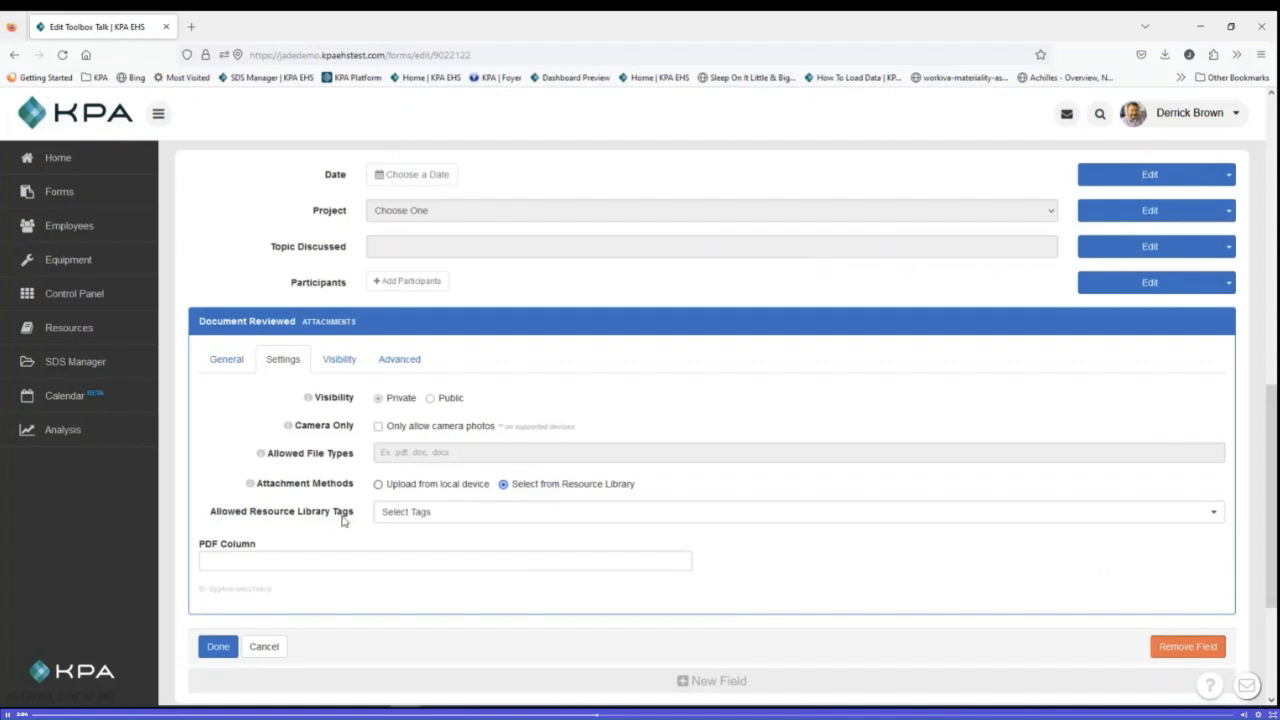
left_click(414, 519)
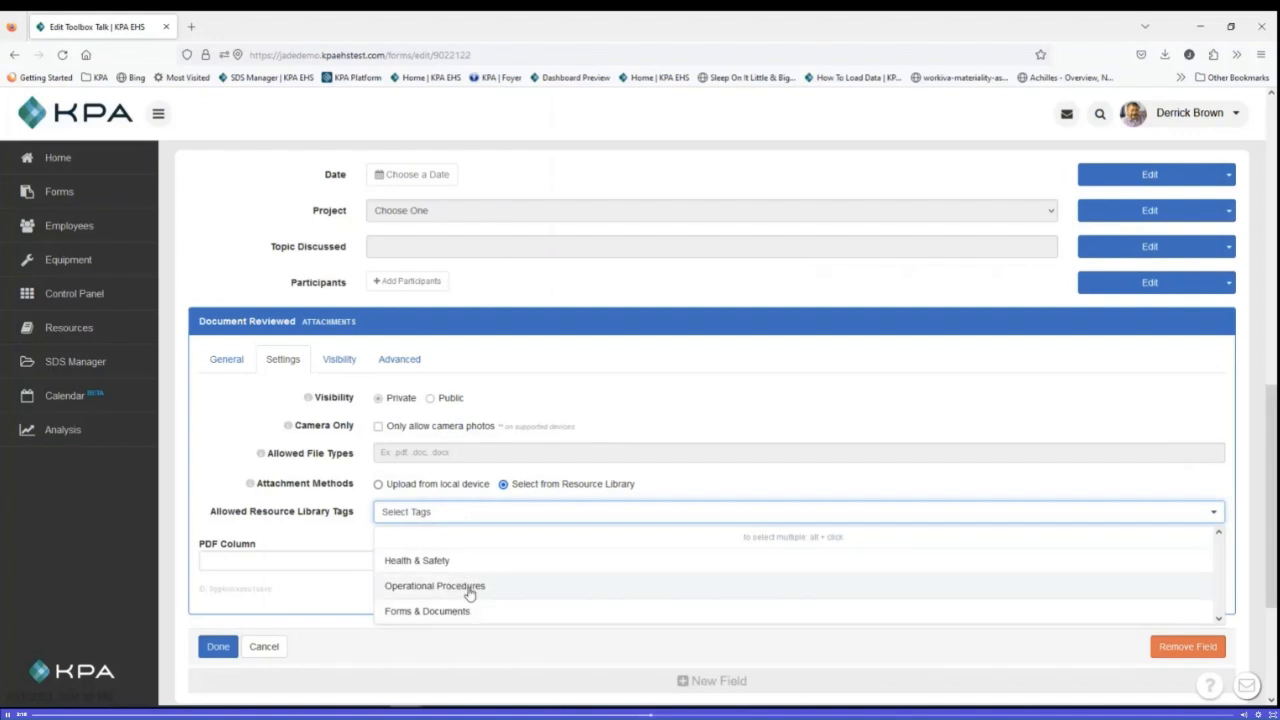
left_click(436, 567)
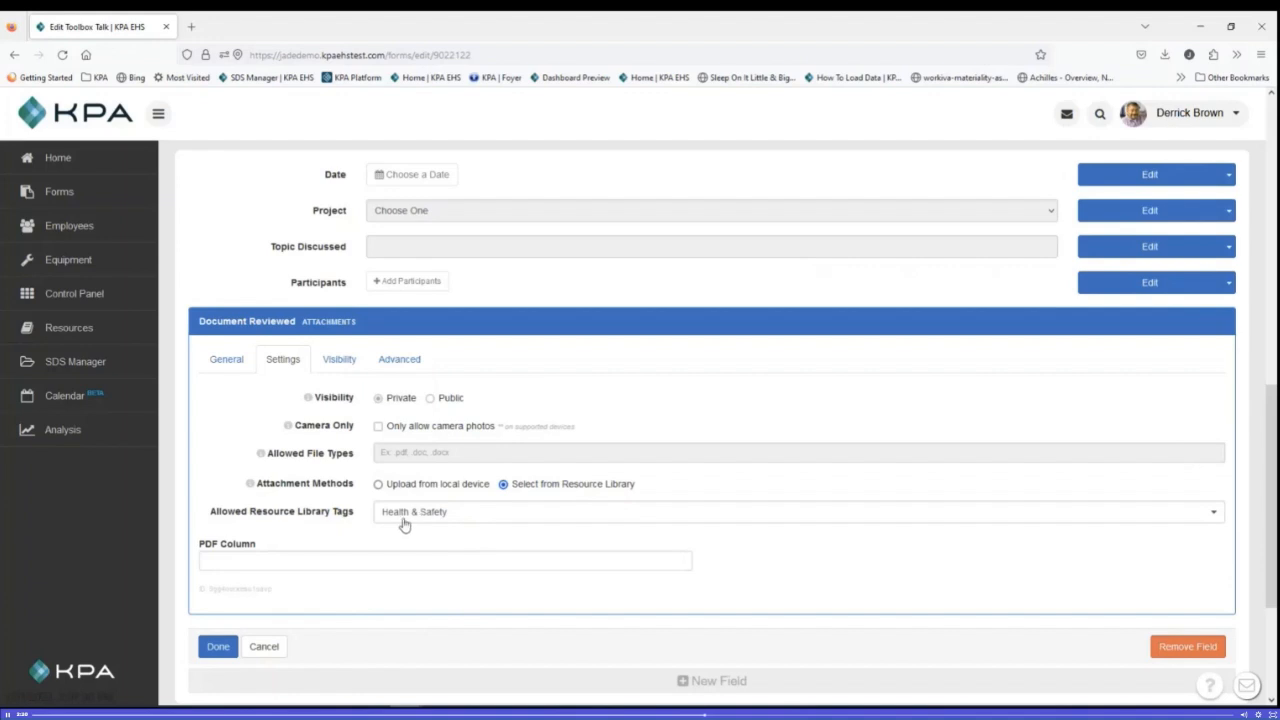
left_click(218, 650)
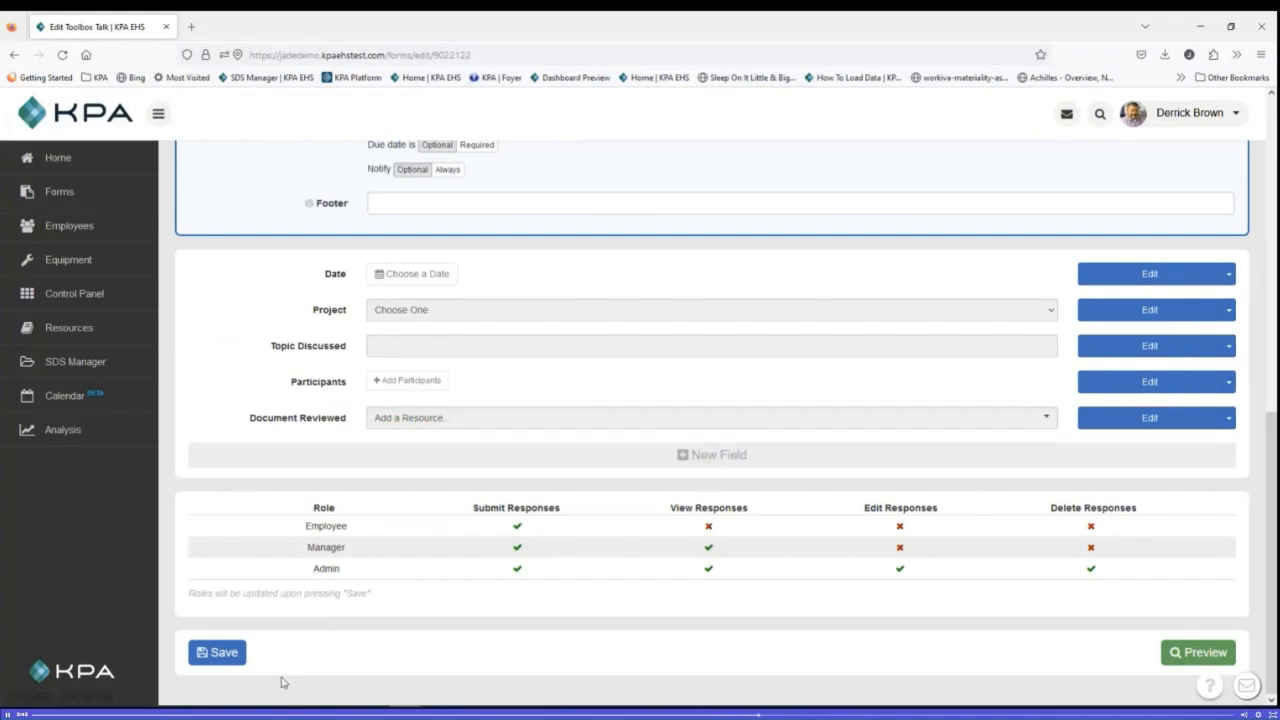
left_click(238, 654)
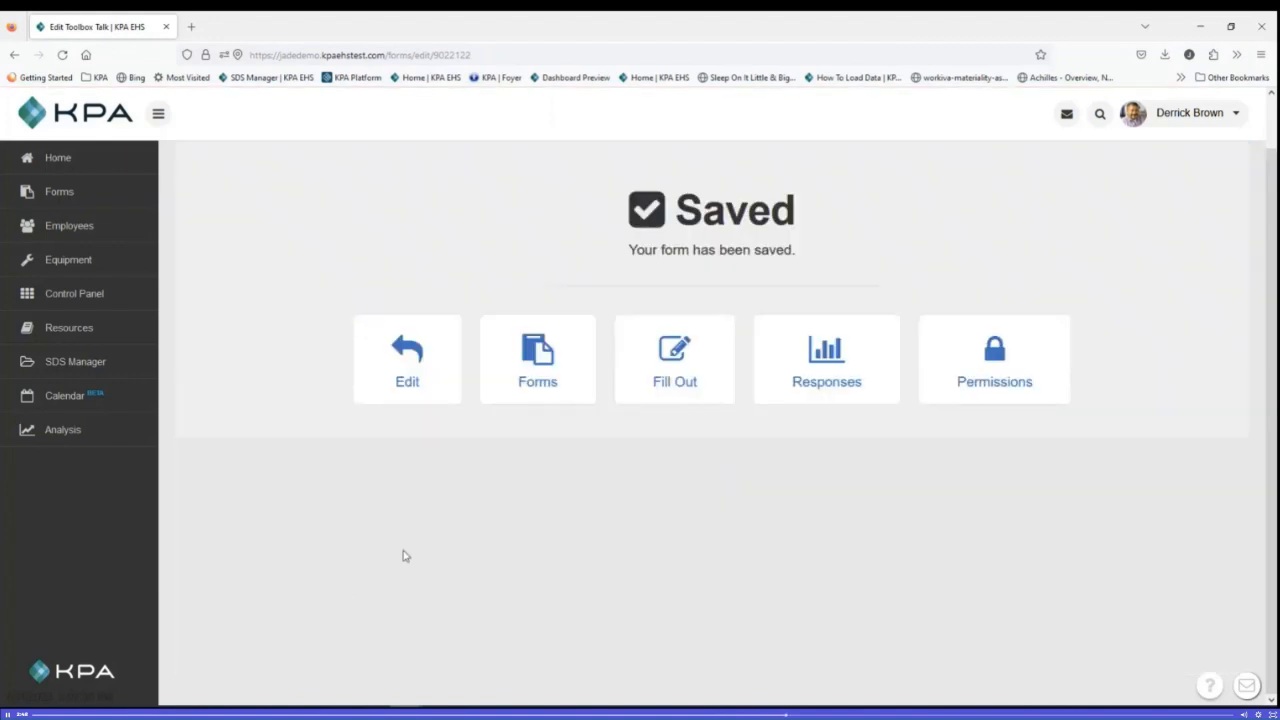
Step: Start filling out the Toolbox Talk form, allowing location access and starting over instead of resuming the unsaved data
left_click(674, 390)
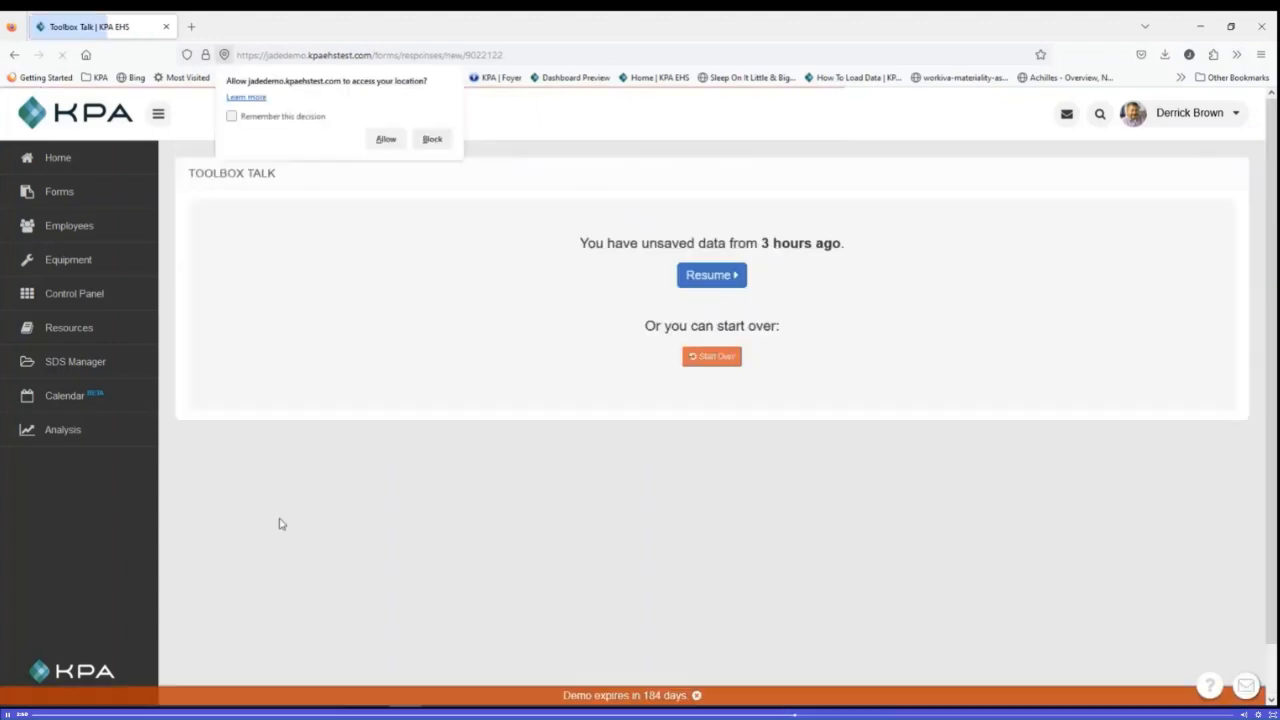
left_click(391, 140)
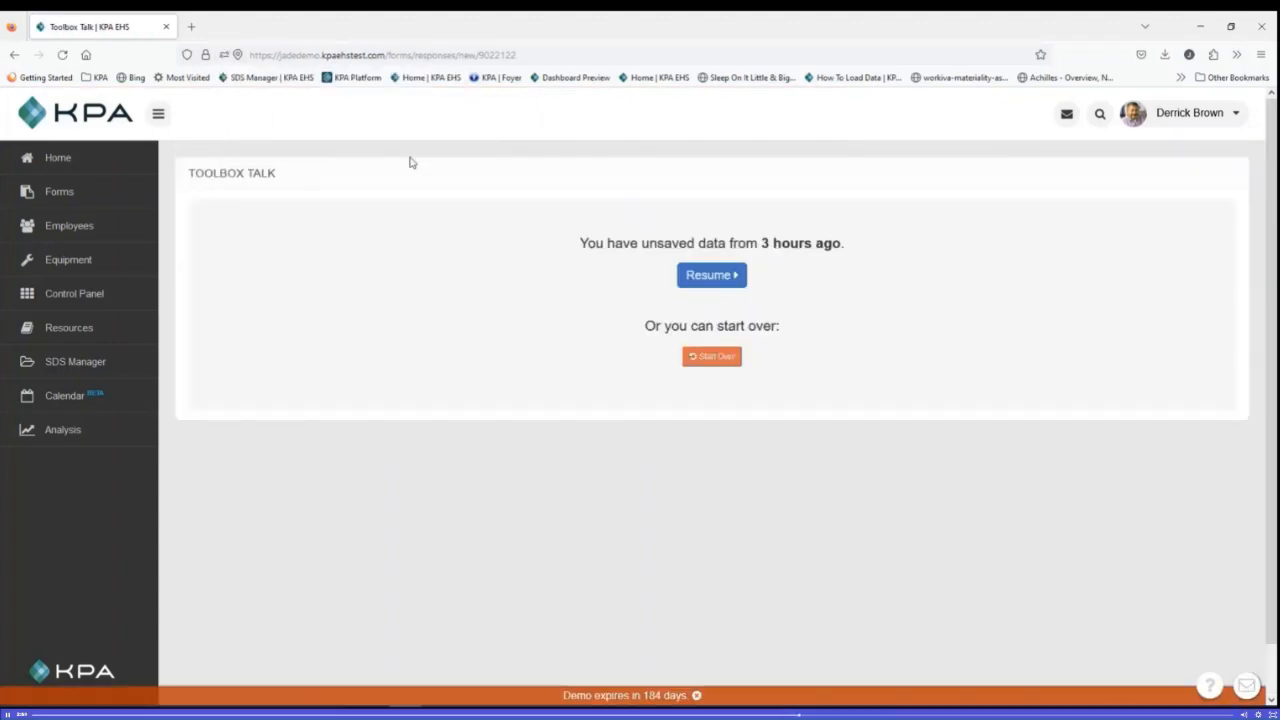
left_click(715, 357)
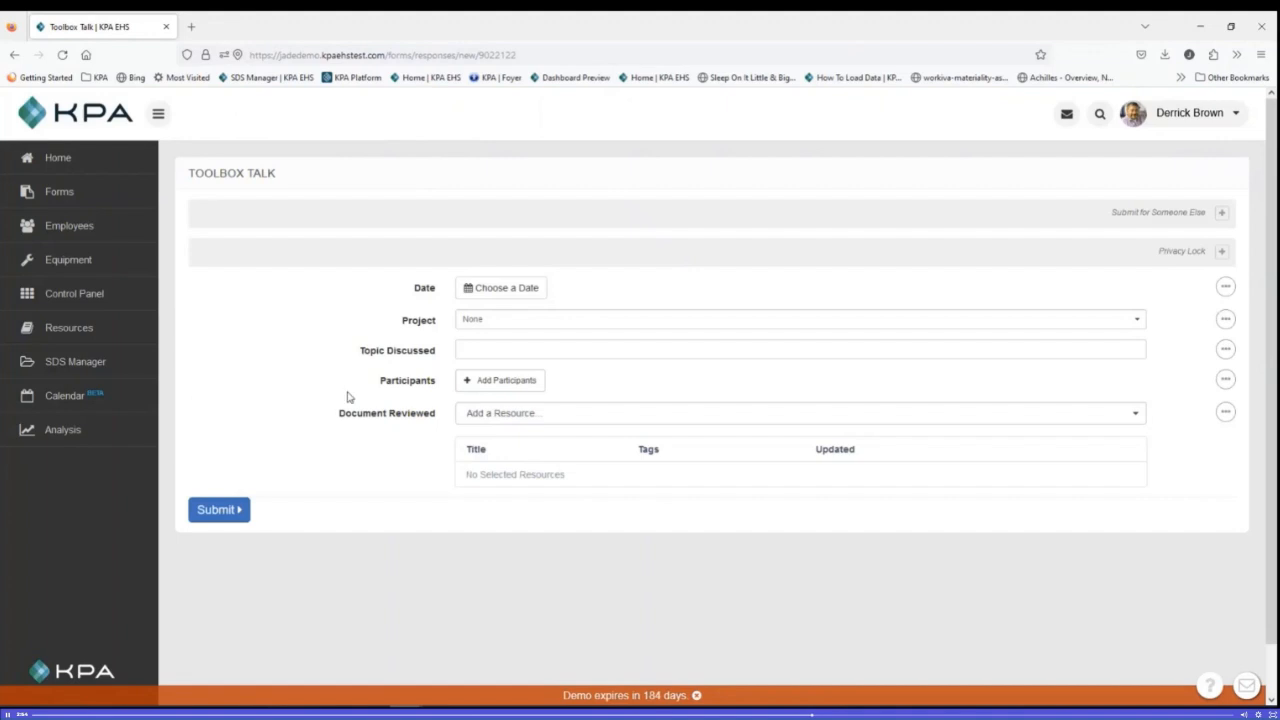
Step: Set the response's date to July 31, 2023 and its project to Dallas
left_click(510, 288)
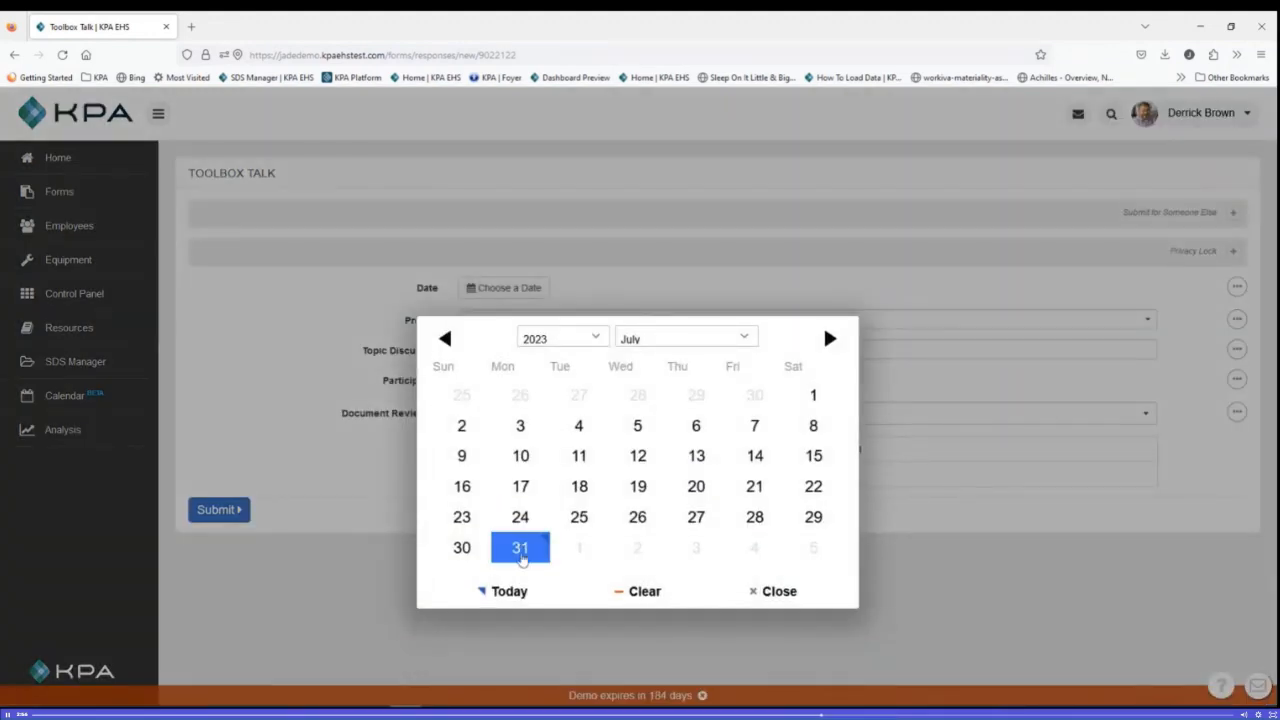
left_click(520, 547)
left_click(491, 320)
left_click(487, 368)
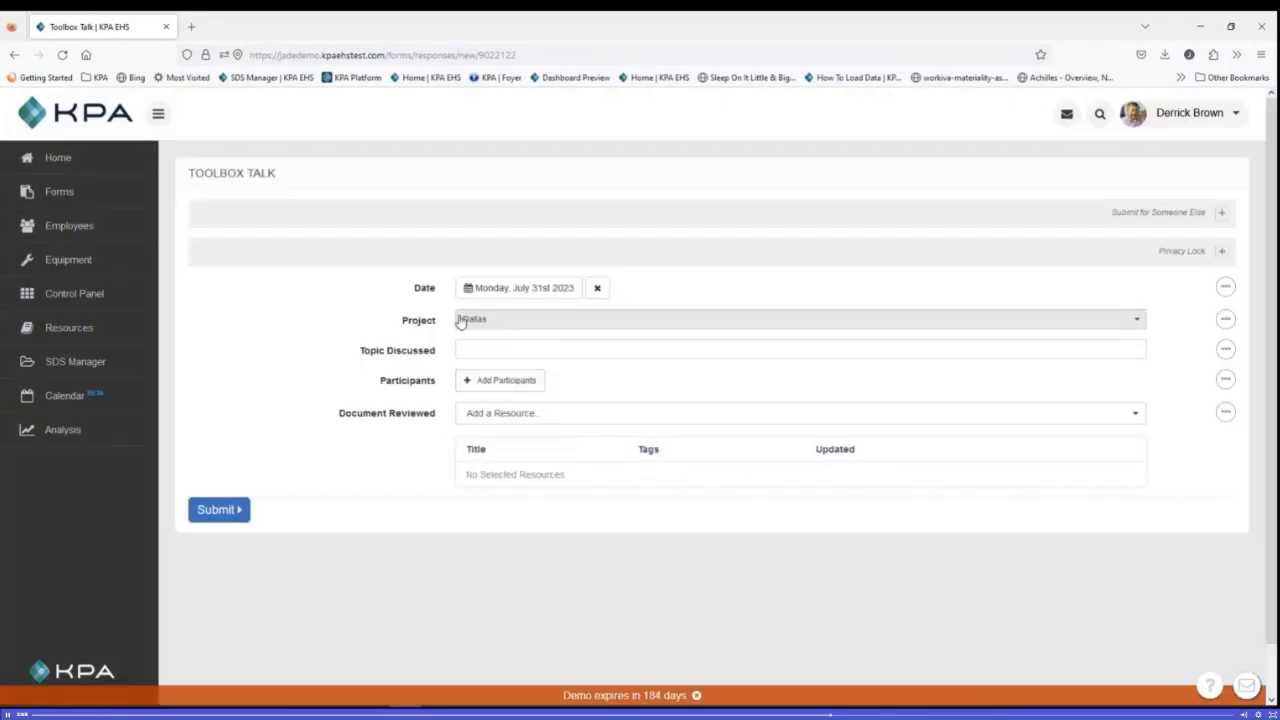
Step: Create the participant list from employees whose Job Title is Area Manager
left_click(508, 381)
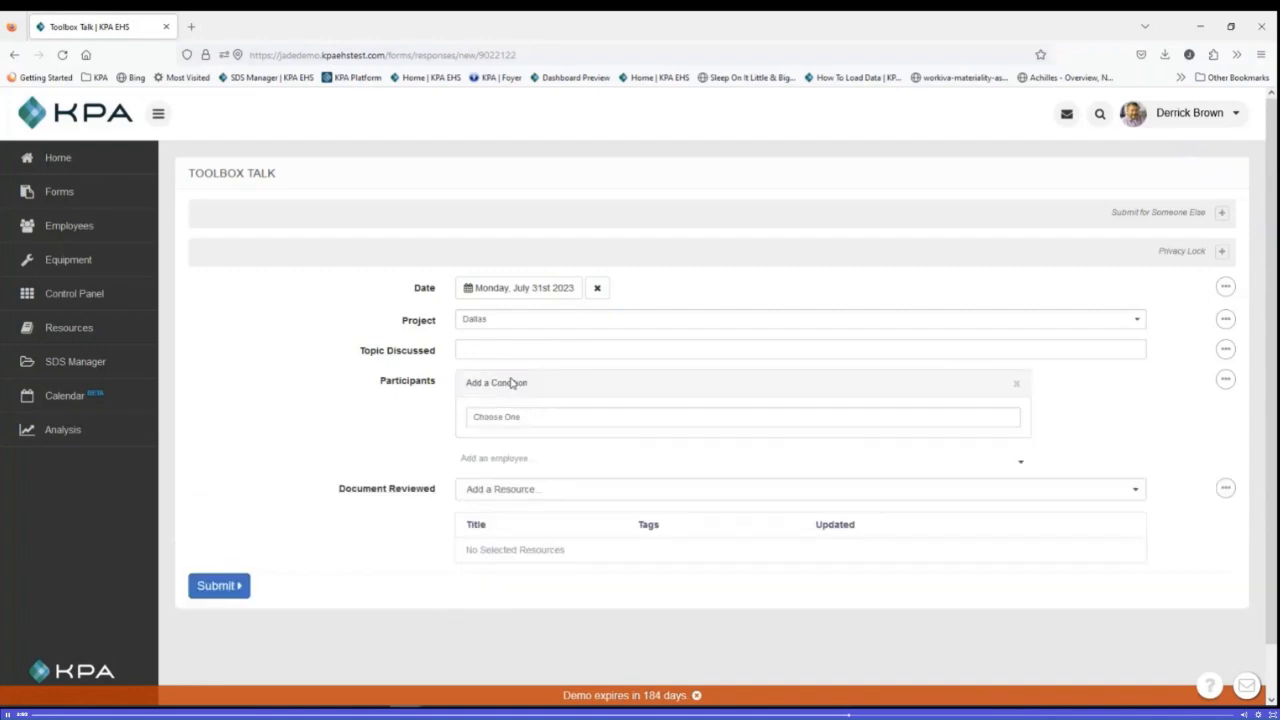
left_click(509, 380)
left_click(526, 417)
left_click(517, 518)
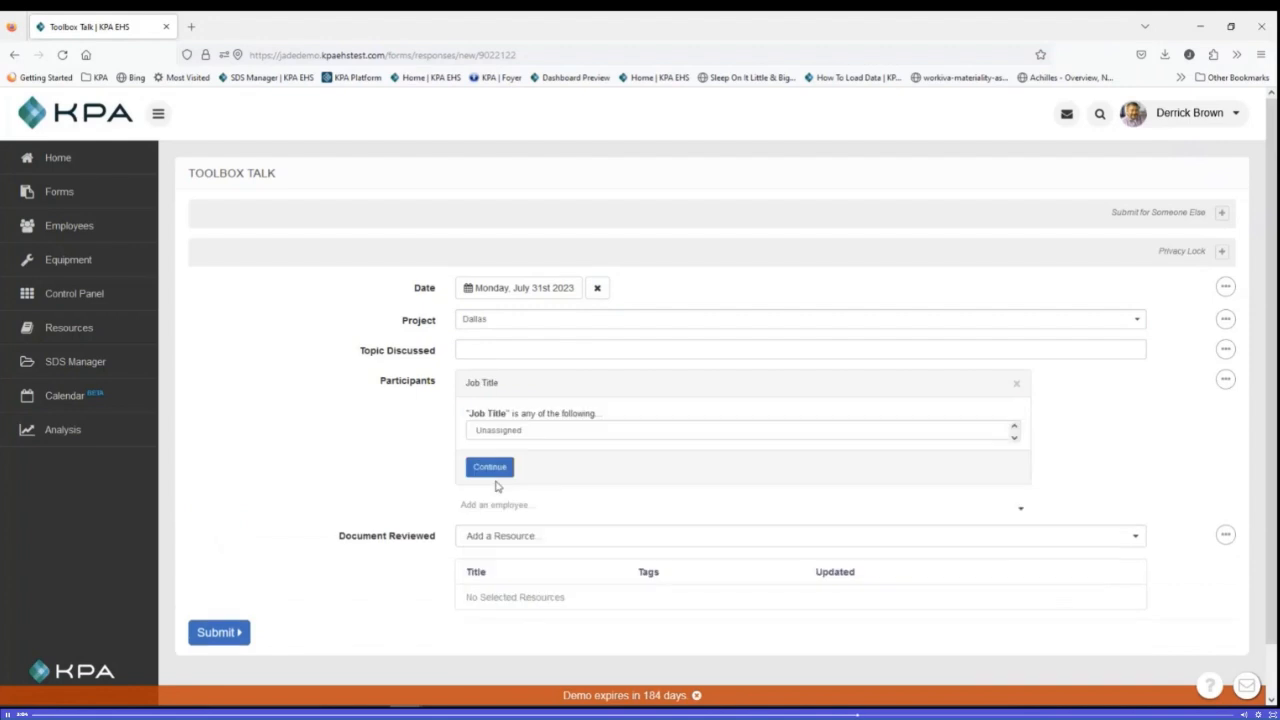
left_click(495, 431)
left_click(514, 506)
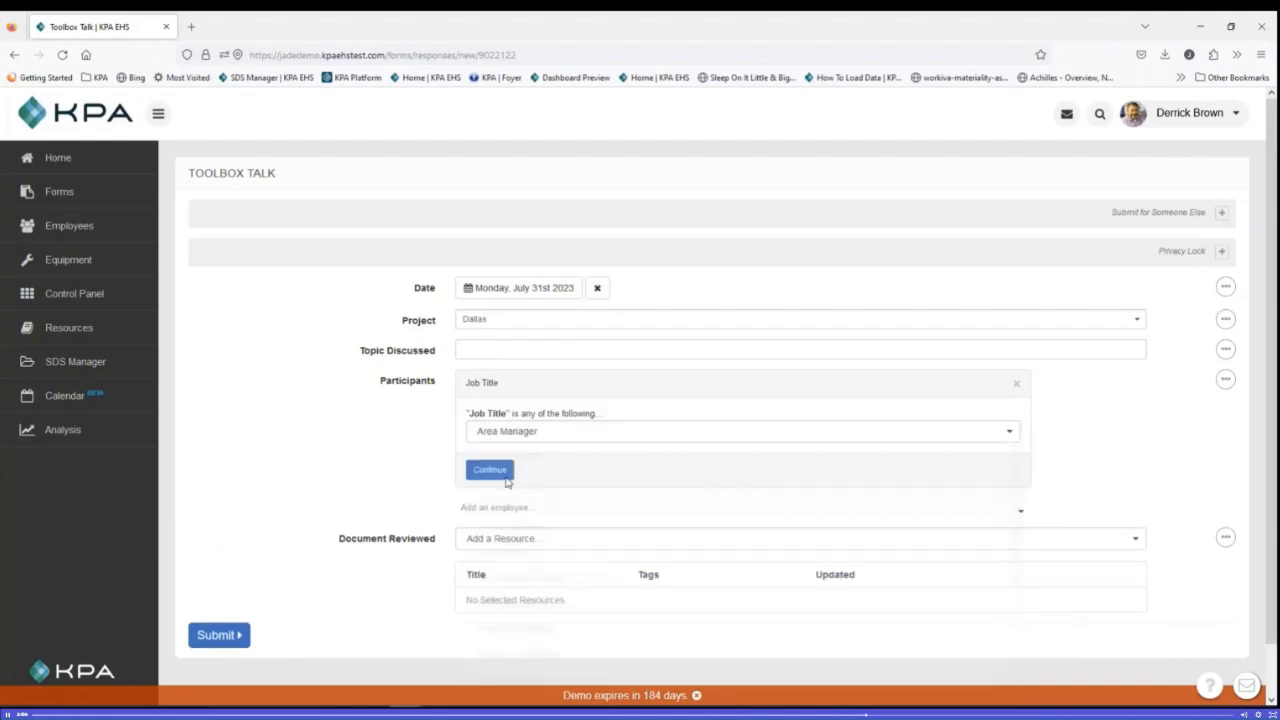
left_click(490, 470)
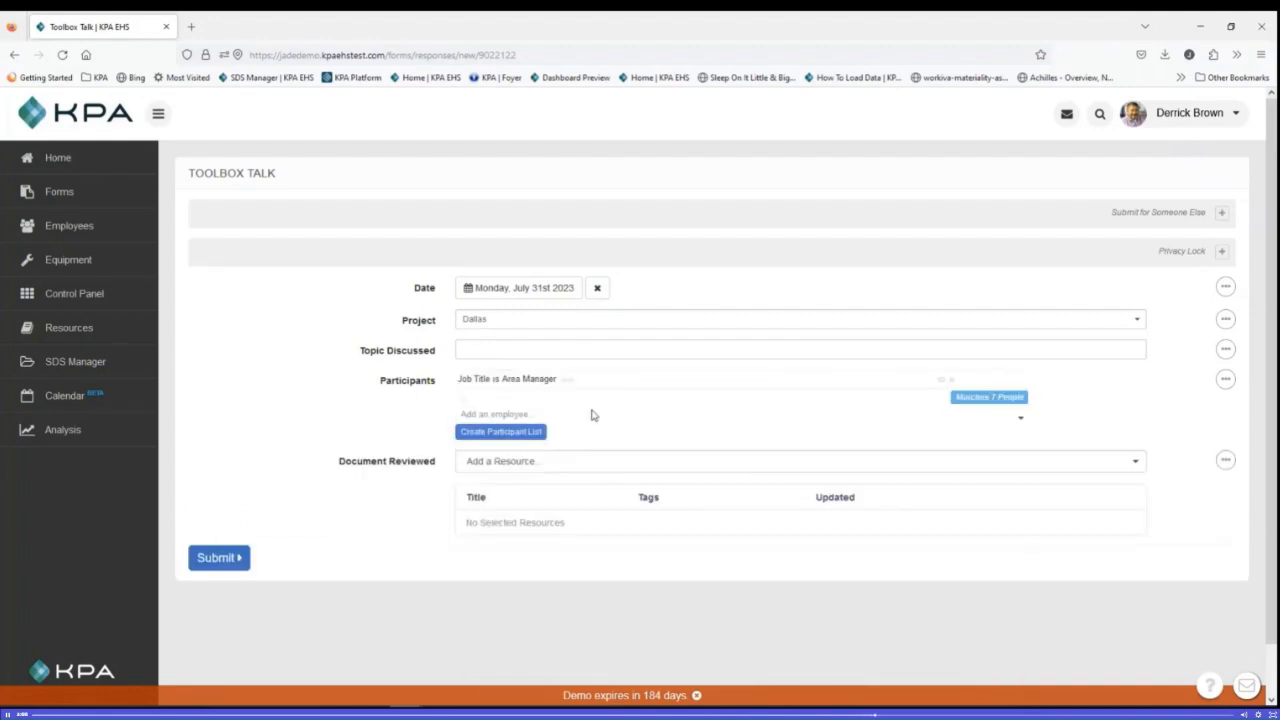
left_click(510, 438)
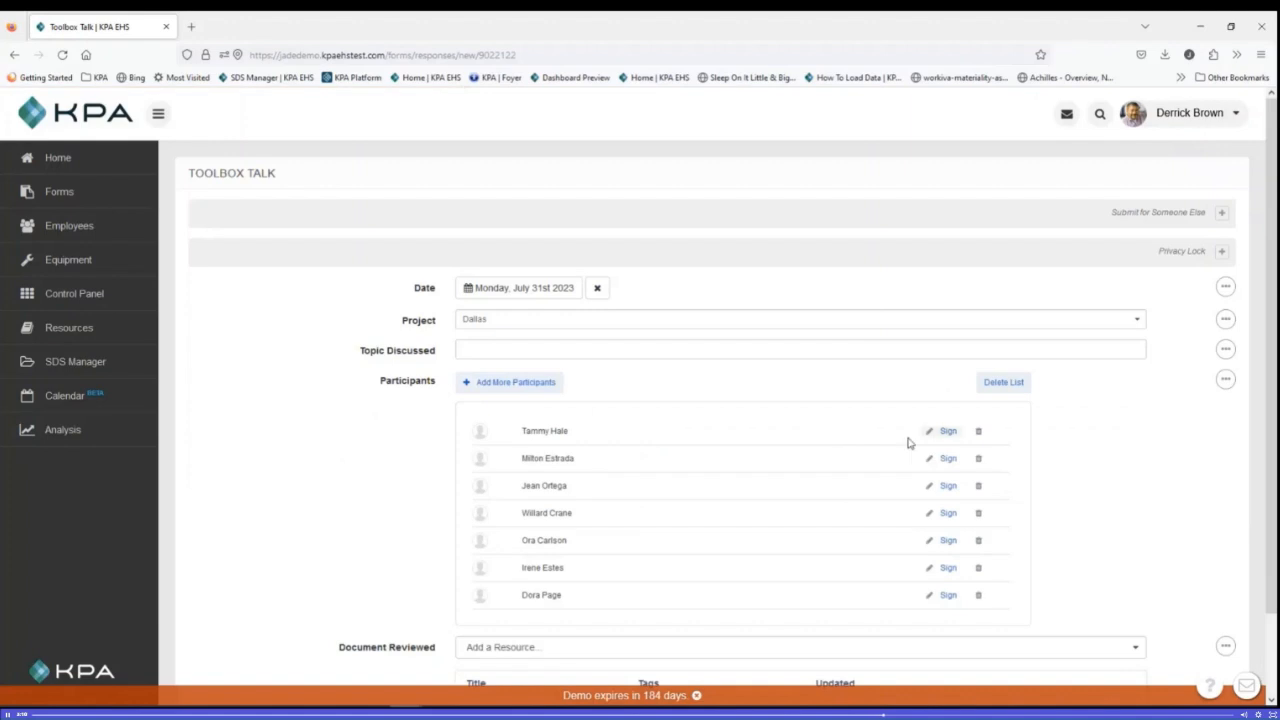
Step: Attach Behavior Based Safety and HSE Management System as the documents reviewed, dismiss the demo expiry banner and submit the response
scroll(490, 418, "down", 2)
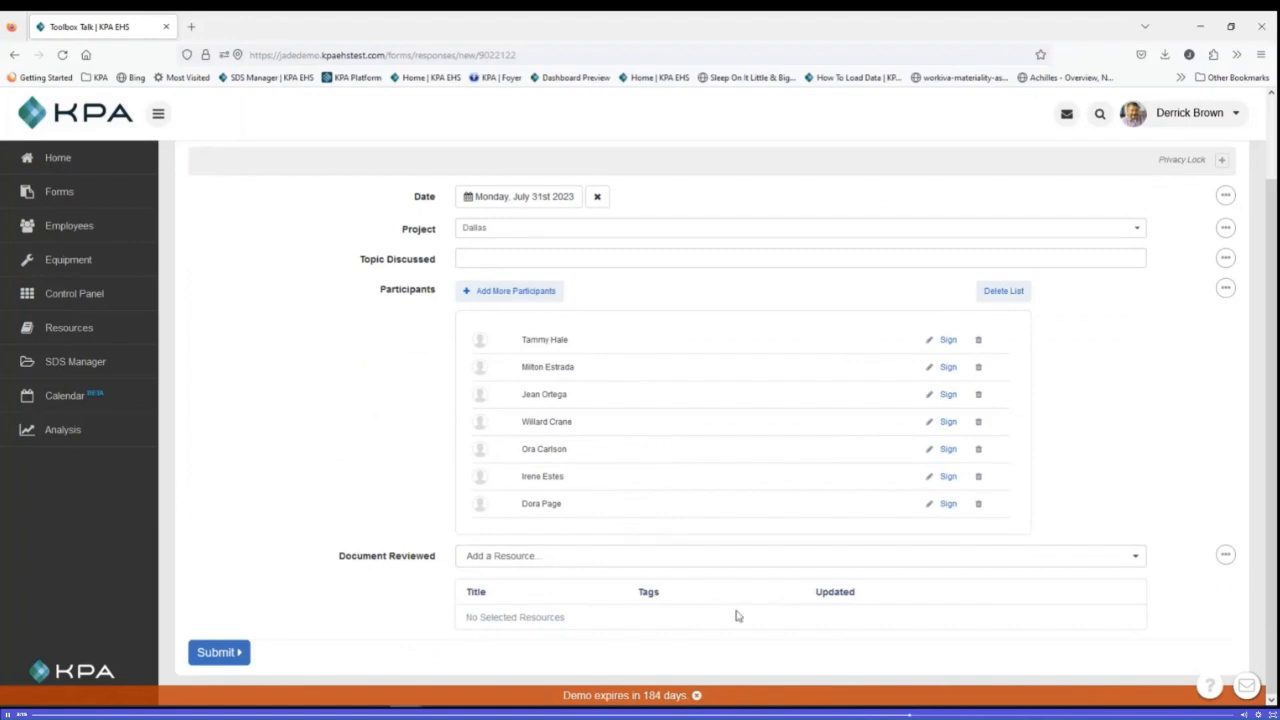
left_click(527, 558)
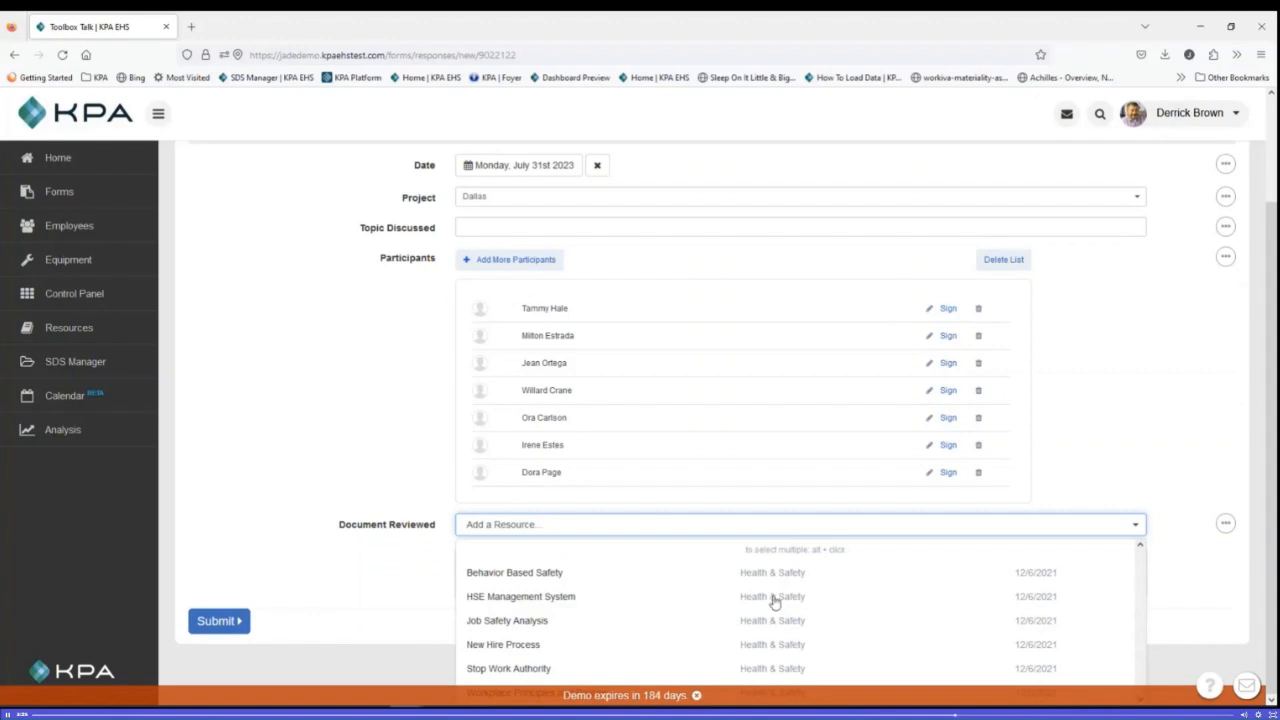
left_click(698, 695)
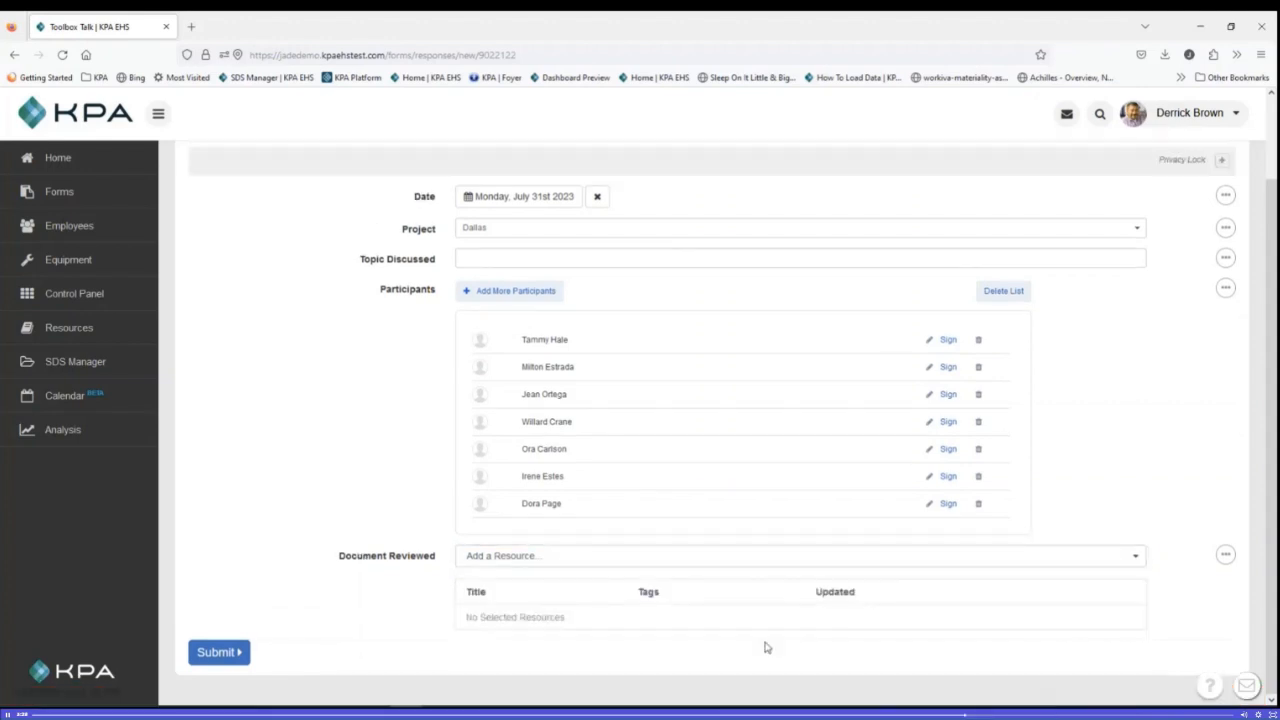
left_click(611, 558)
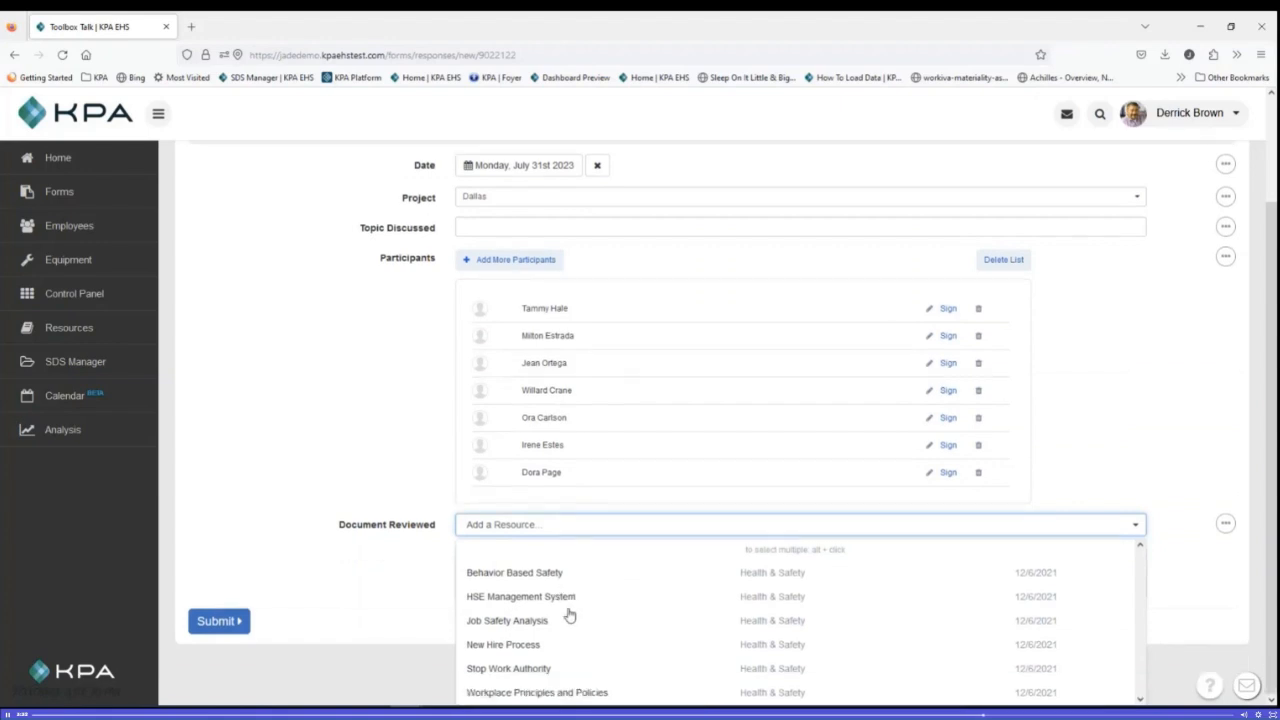
left_click(520, 578)
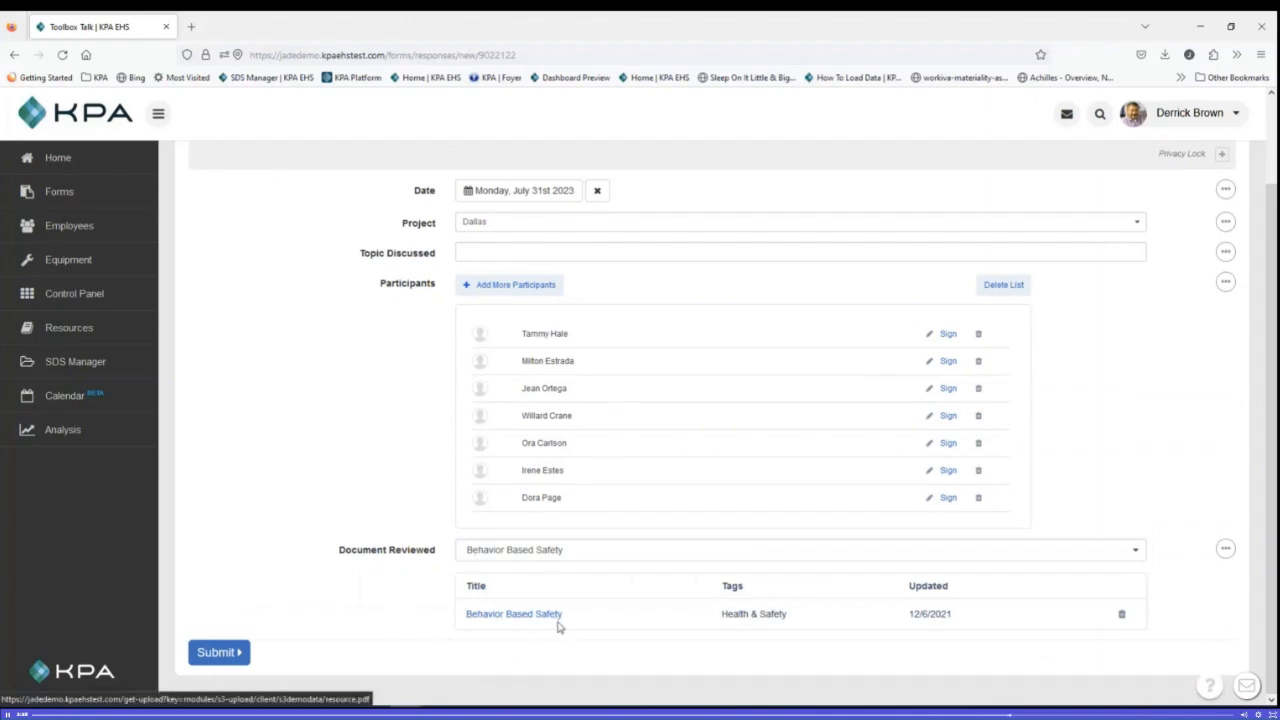
left_click(540, 560)
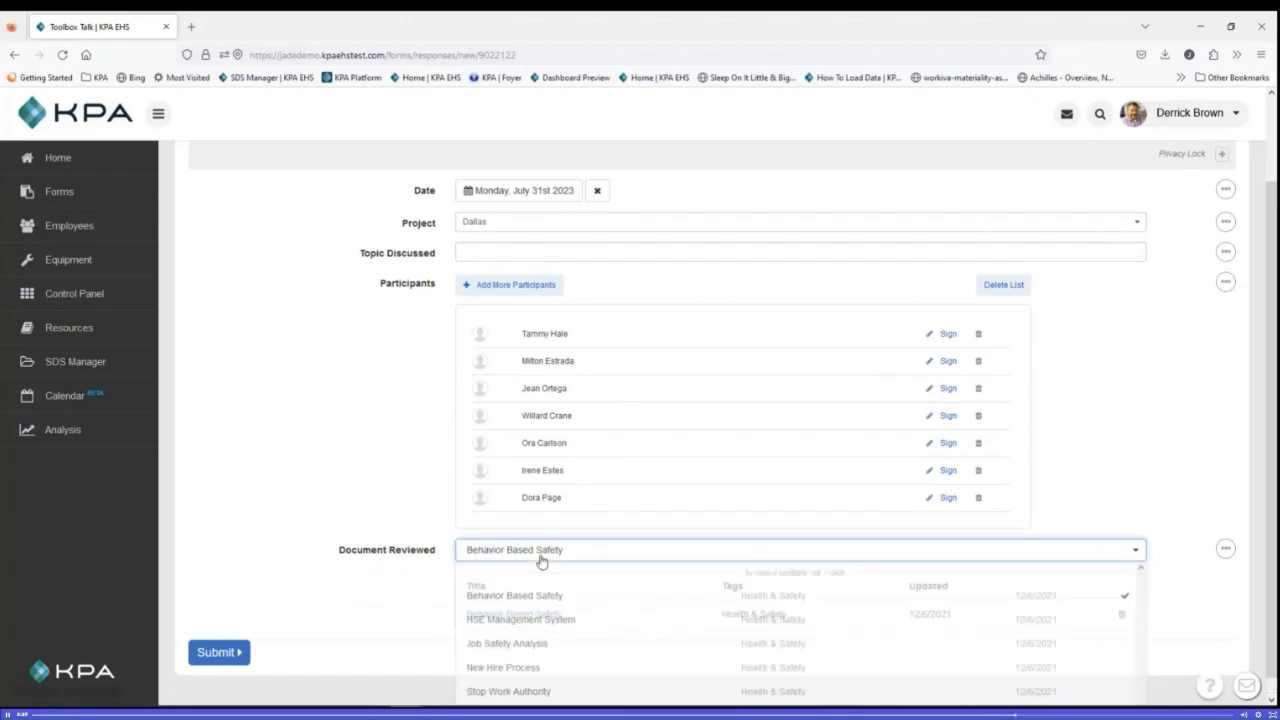
left_click(520, 623)
scroll(401, 628, "down", 1)
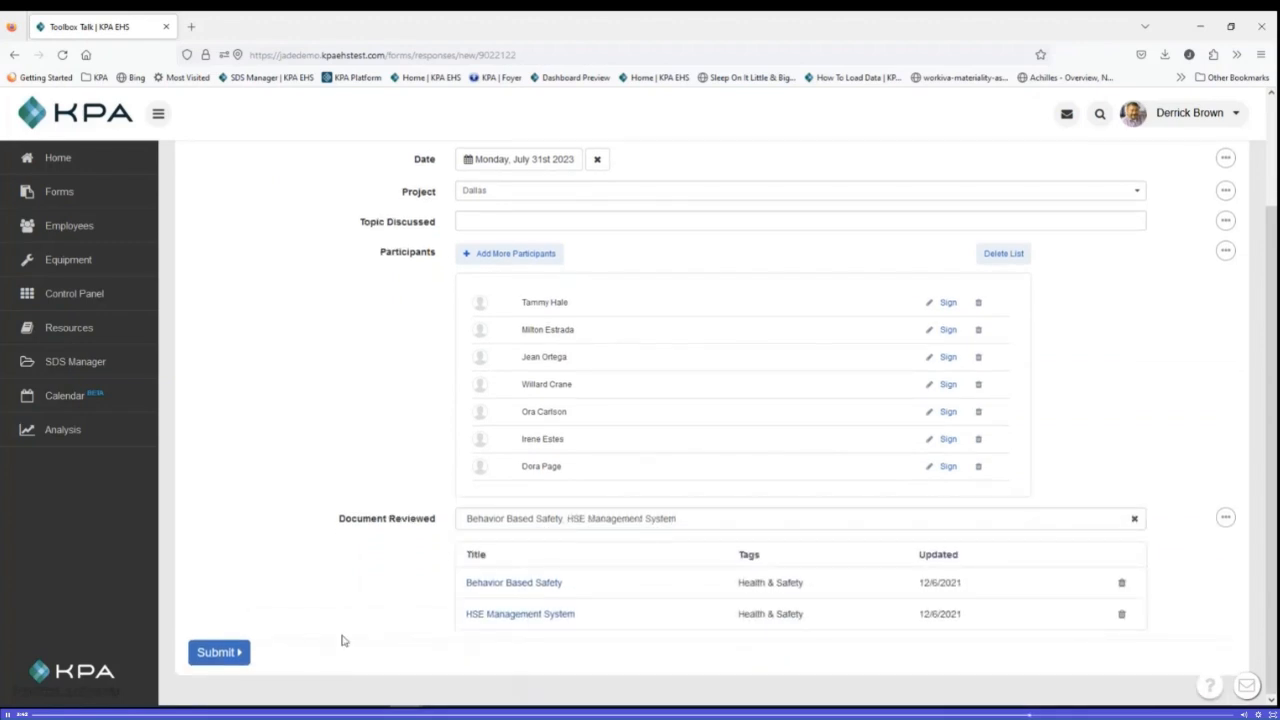
left_click(226, 652)
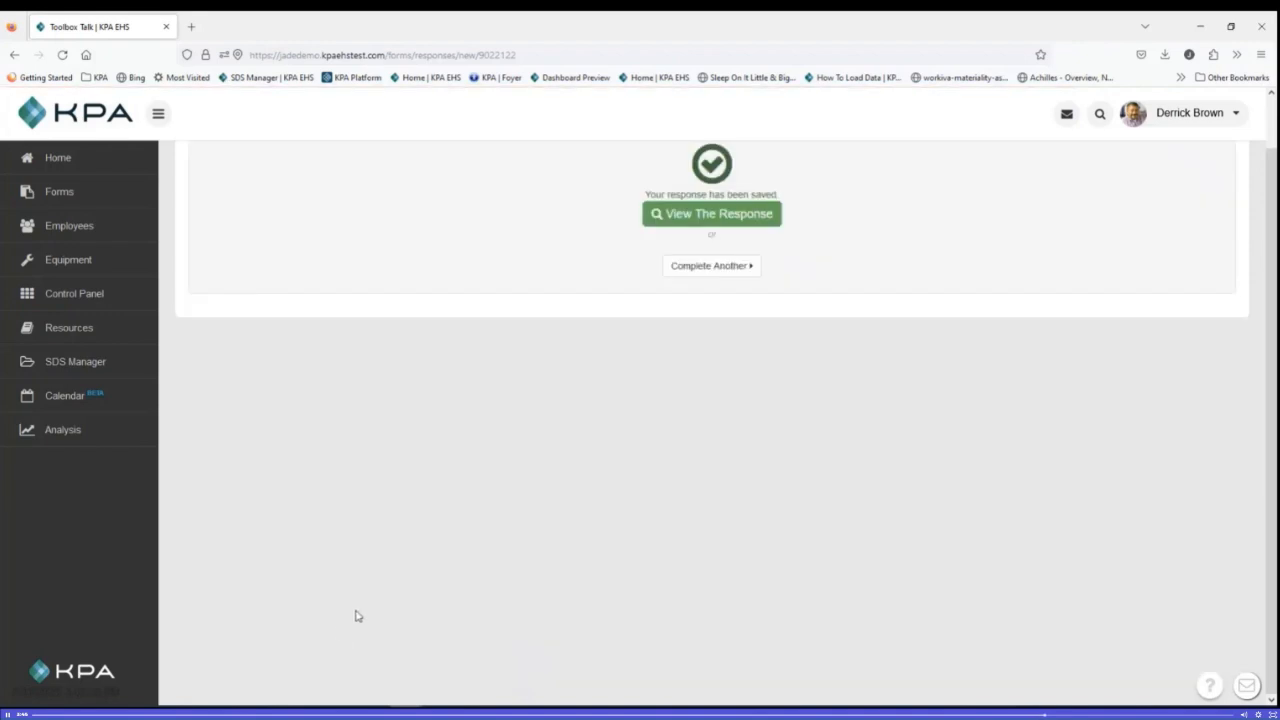
Step: Open the saved Toolbox Talk response and review its participants and the documents listed under Document Reviewed
left_click(692, 222)
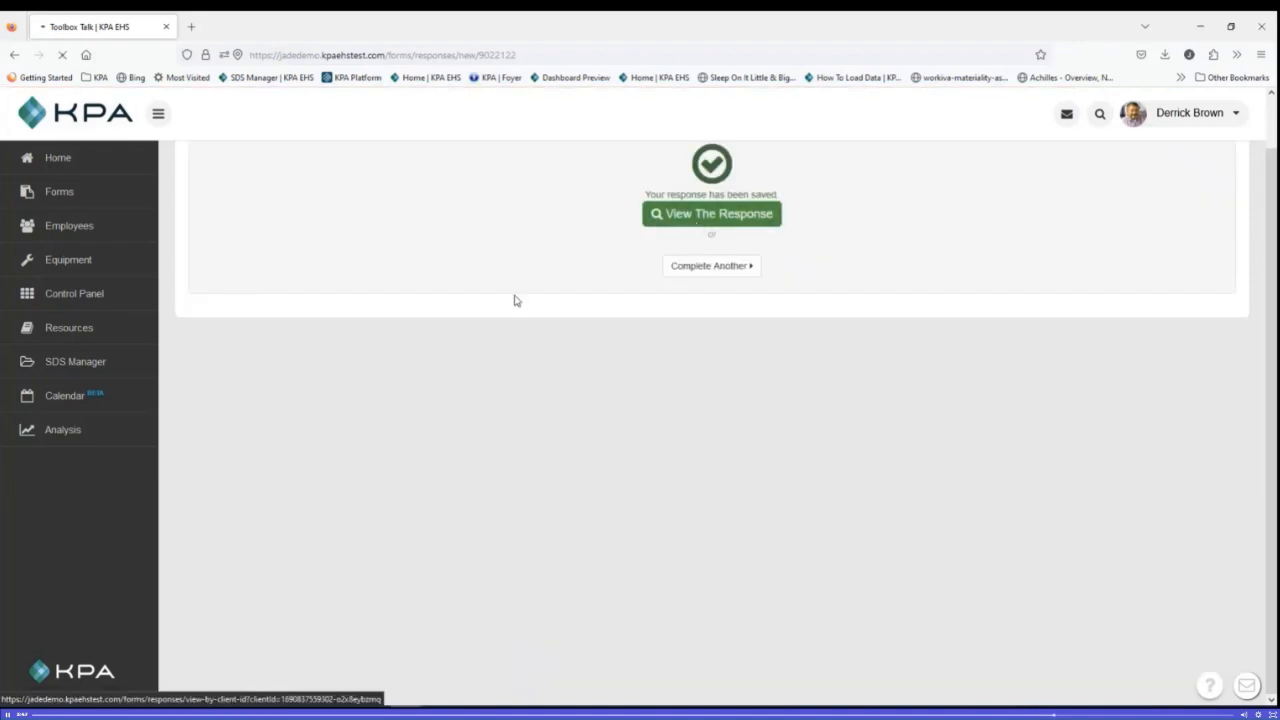
scroll(520, 410, "down", 3)
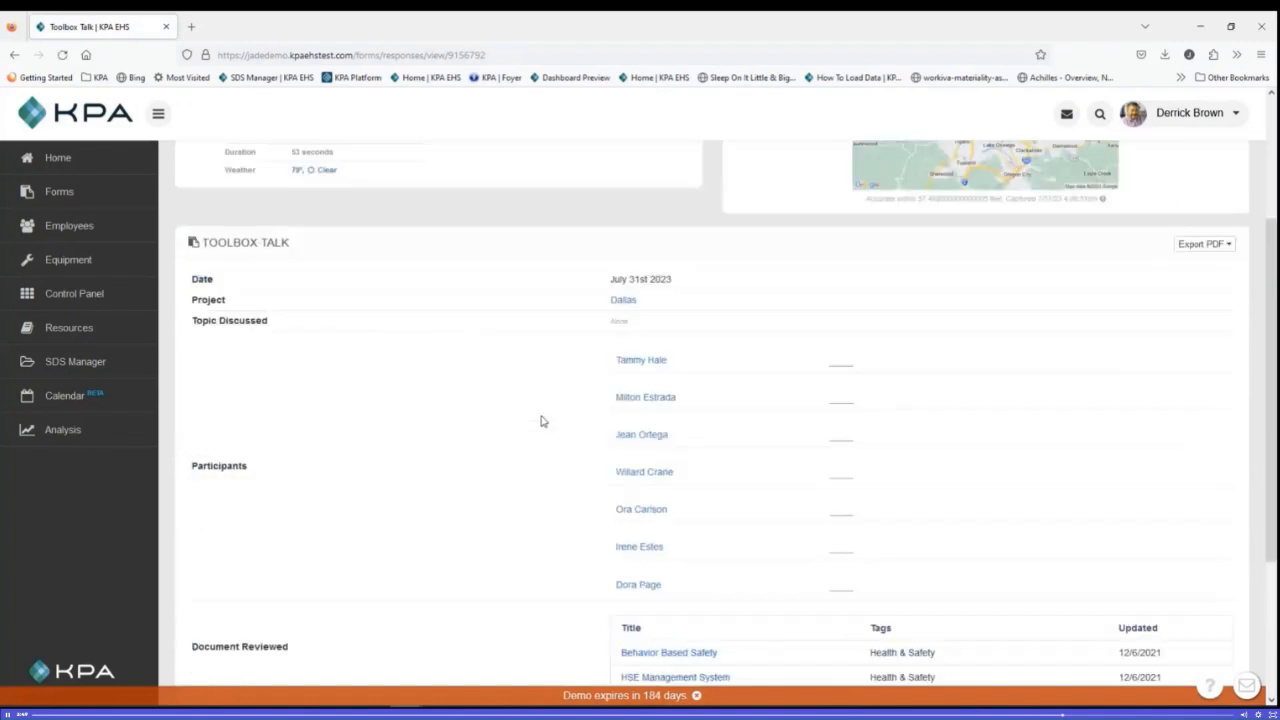
scroll(514, 420, "down", 1)
scroll(745, 297, "down", 1)
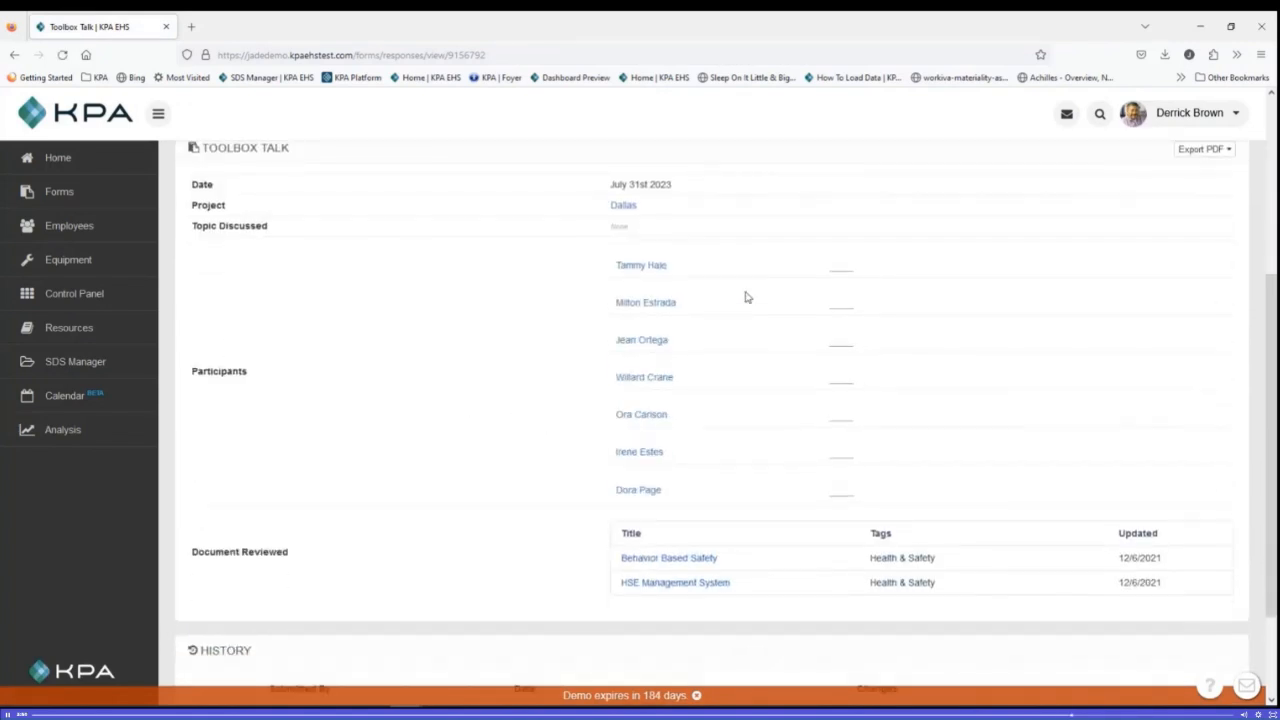
scroll(745, 297, "down", 2)
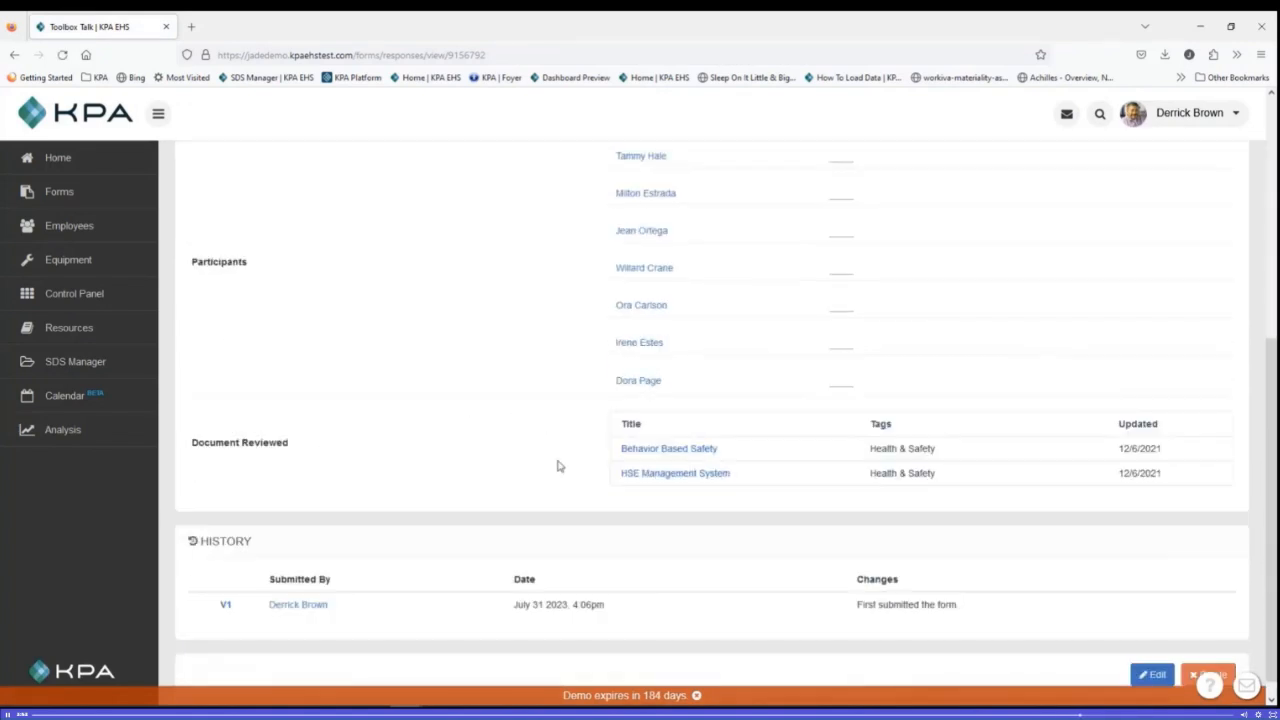
Step: Open the attached Behavior Based Safety document from the response and look through the PDF
left_click(670, 458)
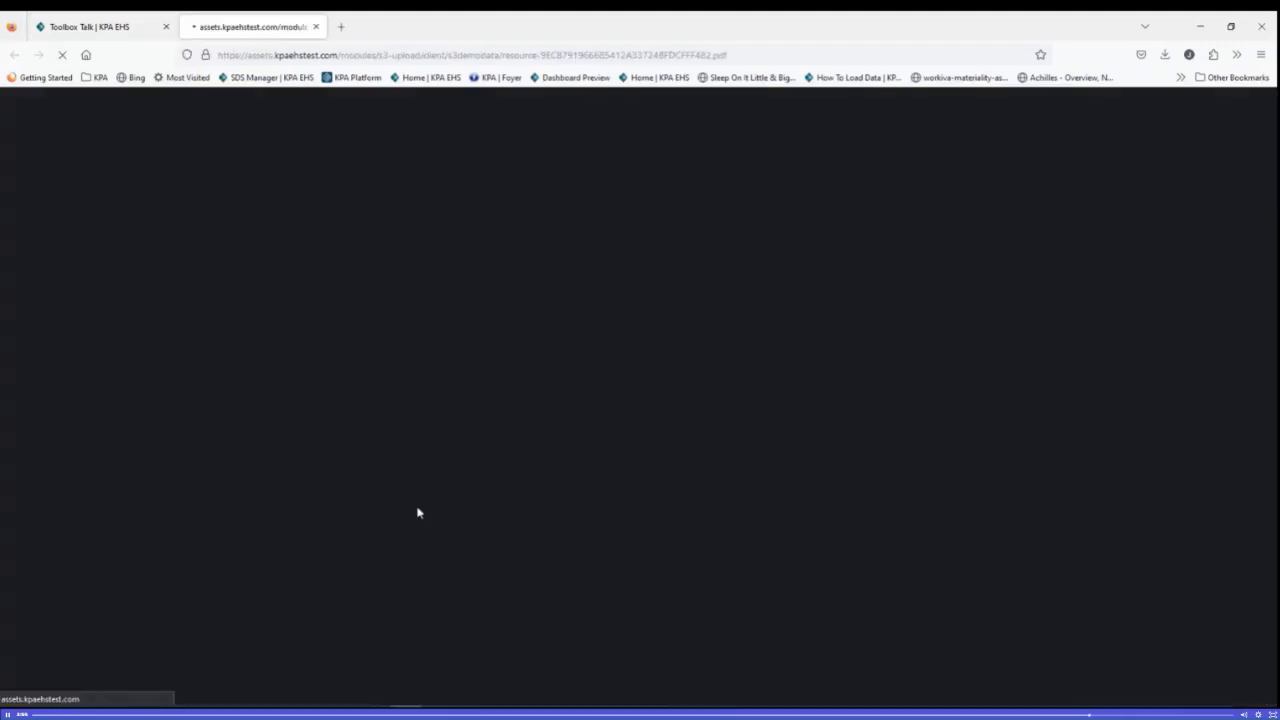
scroll(519, 503, "down", 2)
scroll(519, 503, "down", 2)
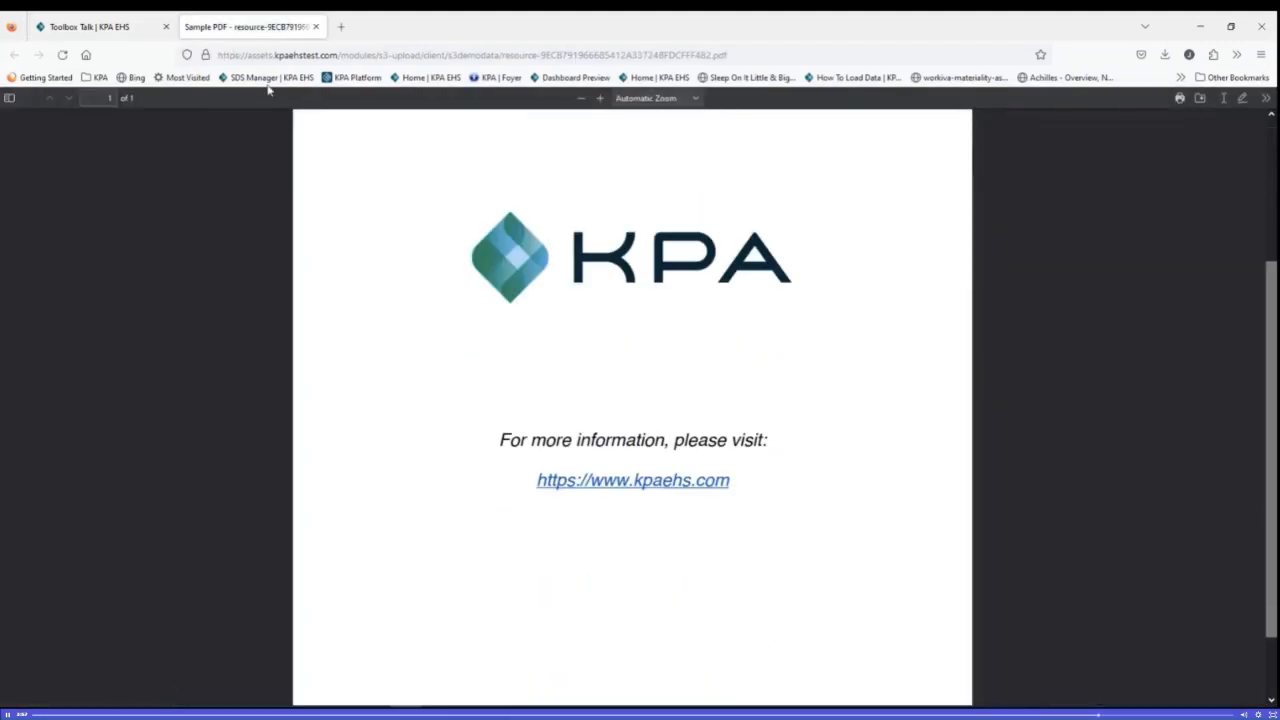
Step: Return from the PDF to the Toolbox Talk response and go back to the list of forms
left_click(112, 36)
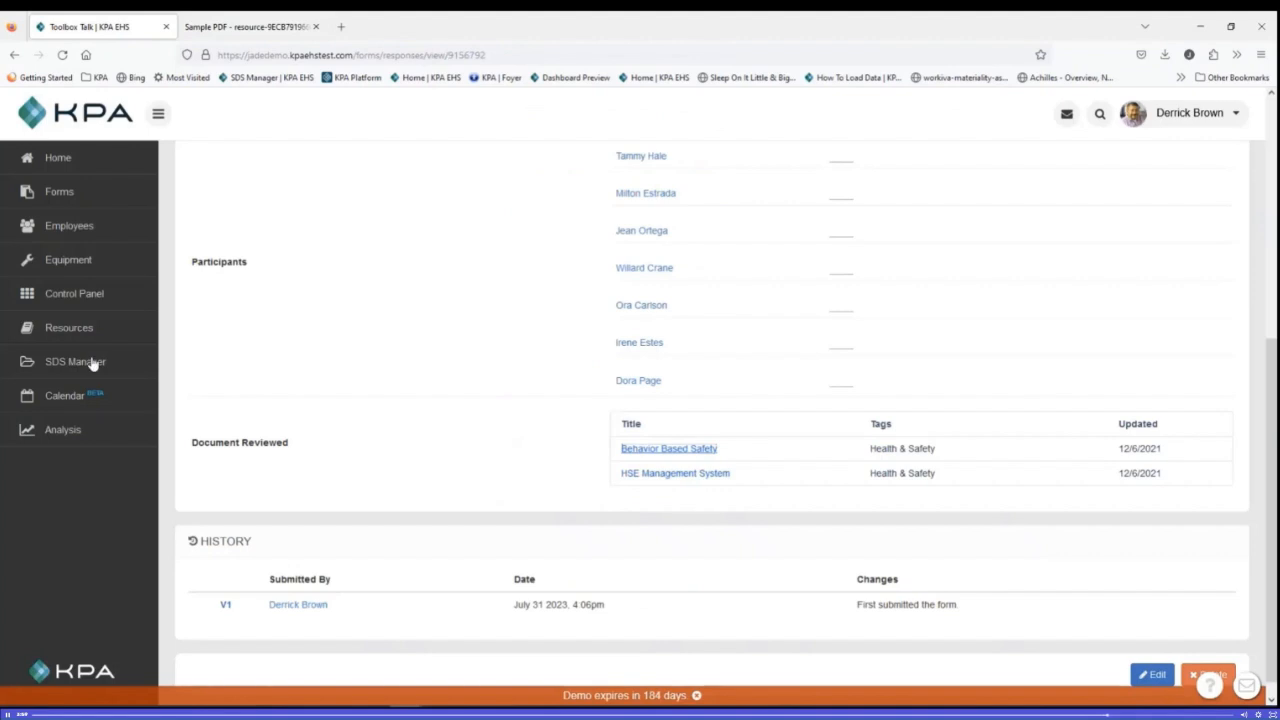
scroll(330, 472, "up", 5)
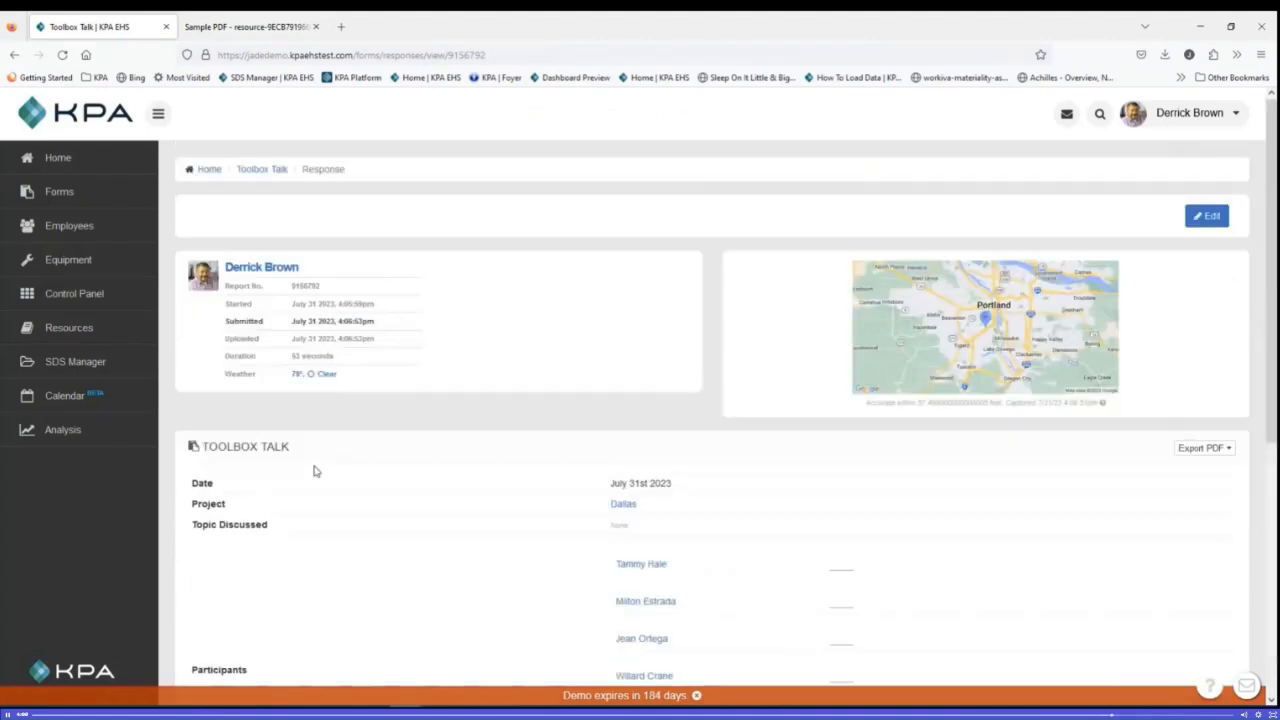
left_click(72, 197)
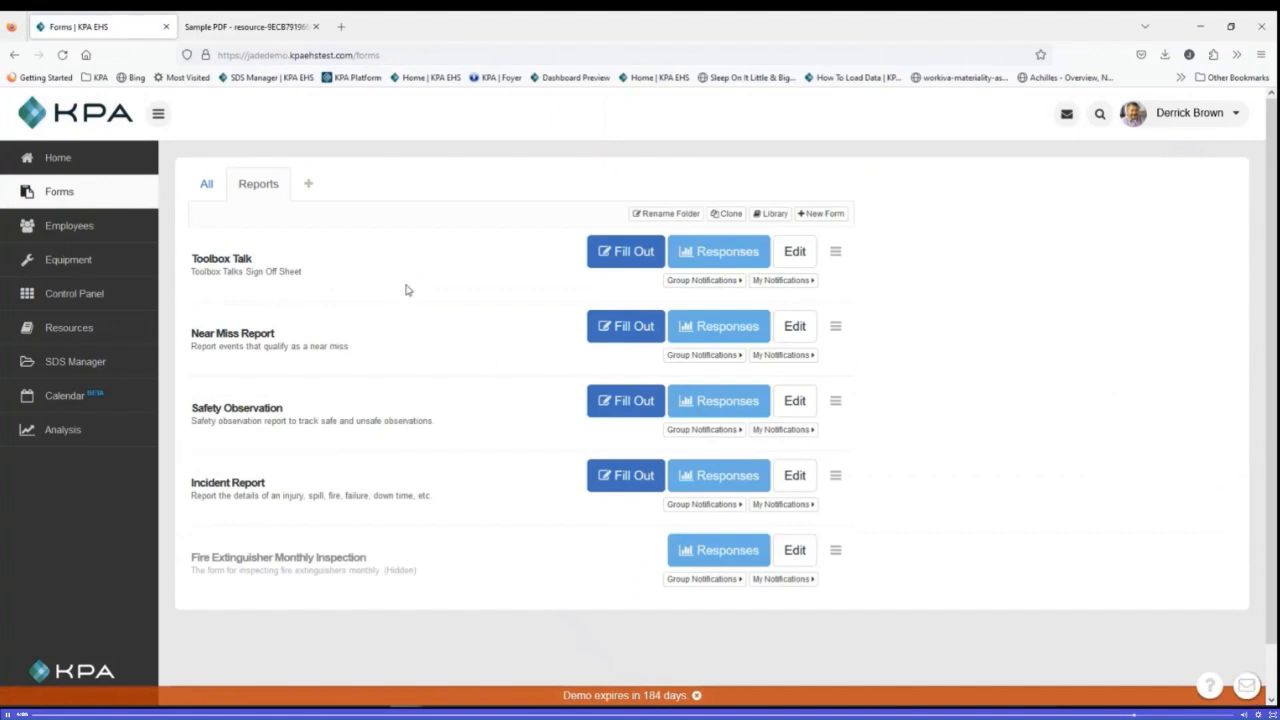